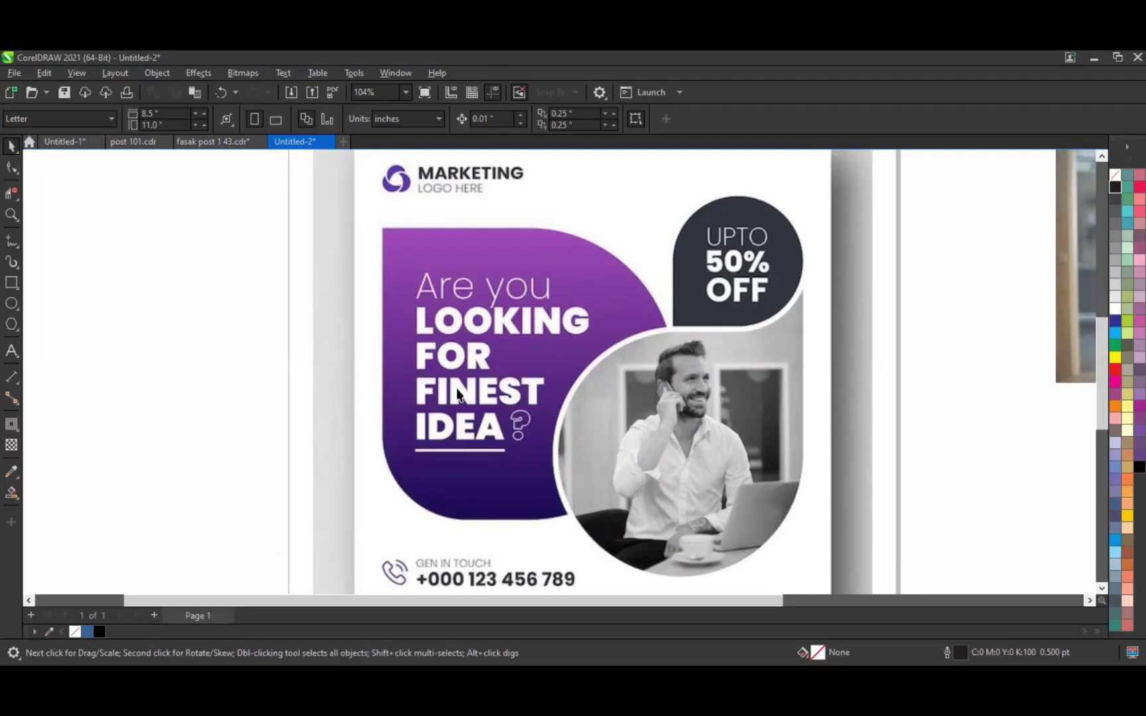
Step: Zoom out and draw a roughly 8 × 8 inch square left of the reference flyer
scroll(457, 394, "down", 1)
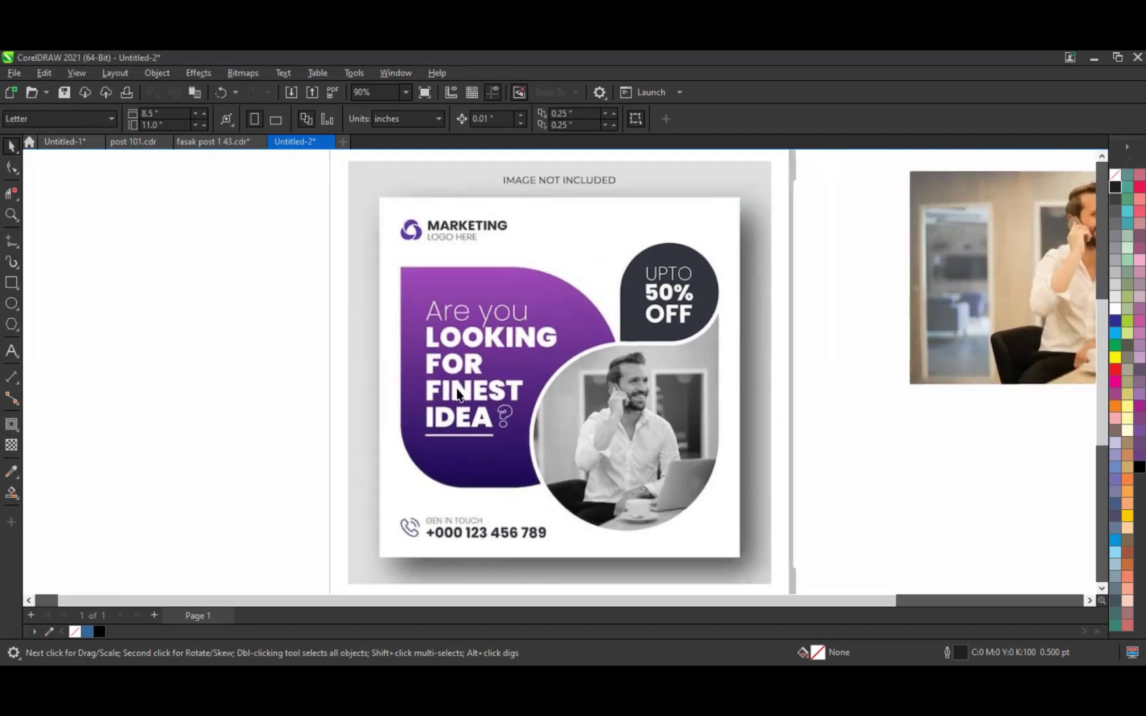
left_click(11, 214)
key("F3")
left_click_drag(224, 253, 661, 507)
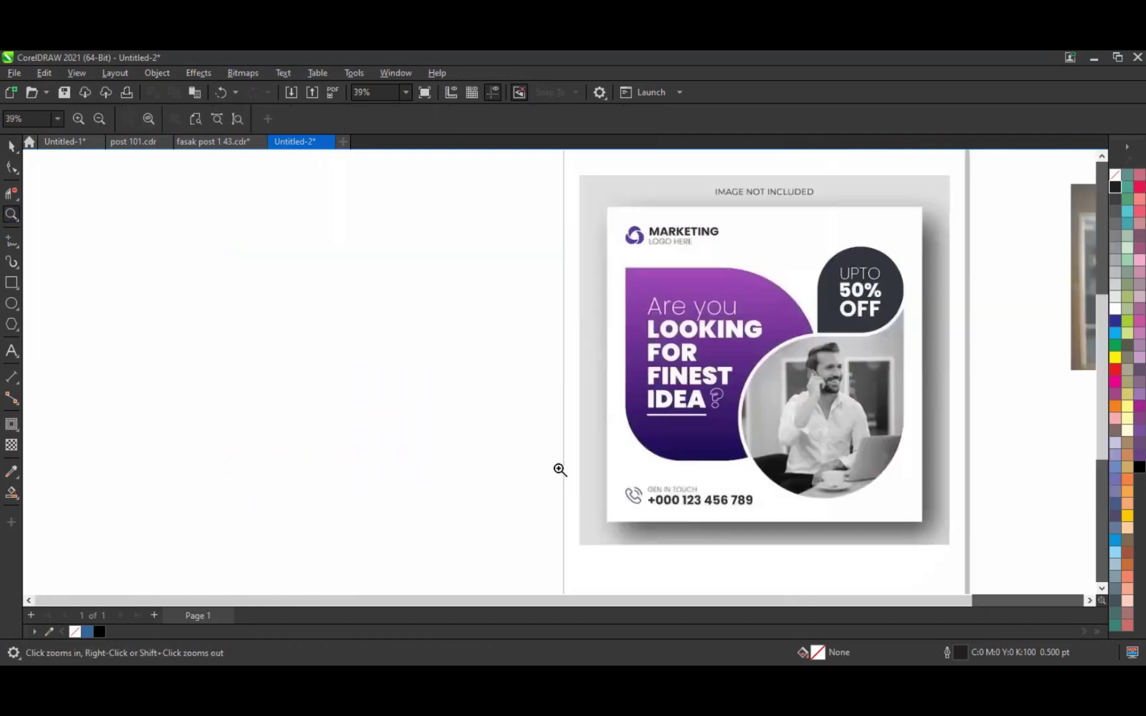
left_click(11, 283)
left_click_drag(129, 175, 320, 552)
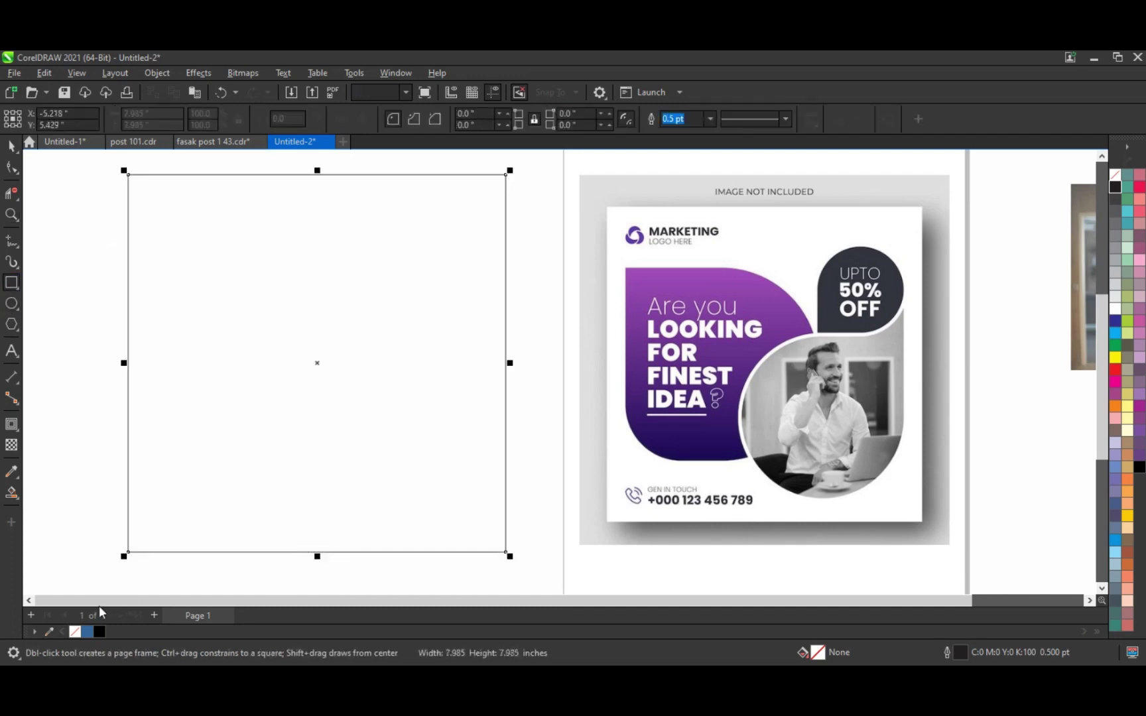
scroll(248, 573, "left", 2)
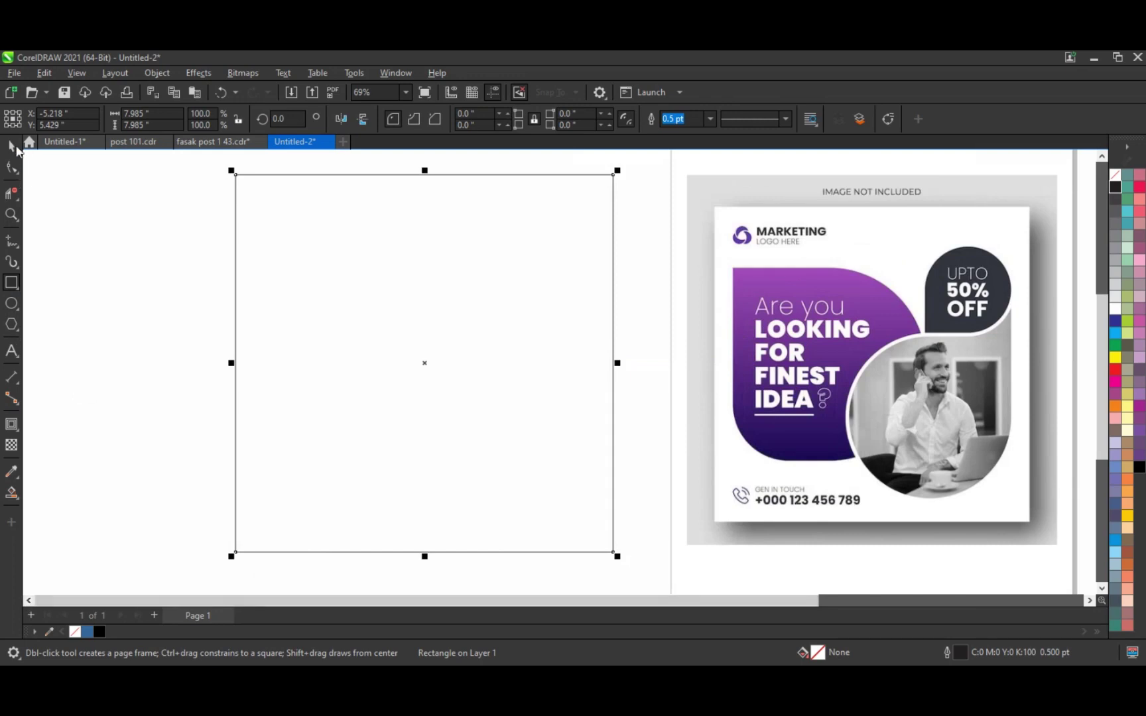
key("space")
left_click(125, 427)
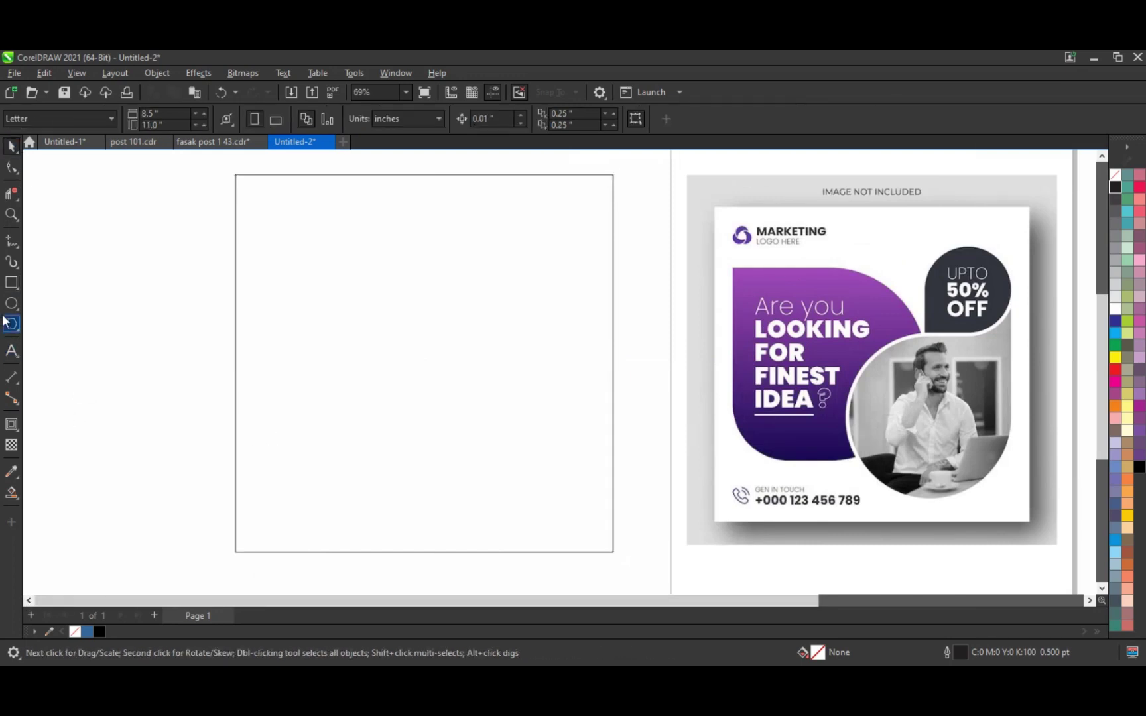
Step: Draw a tall 2.1 × 6 inch rectangle, round it fully into a pill, nudge it left
left_click(11, 283)
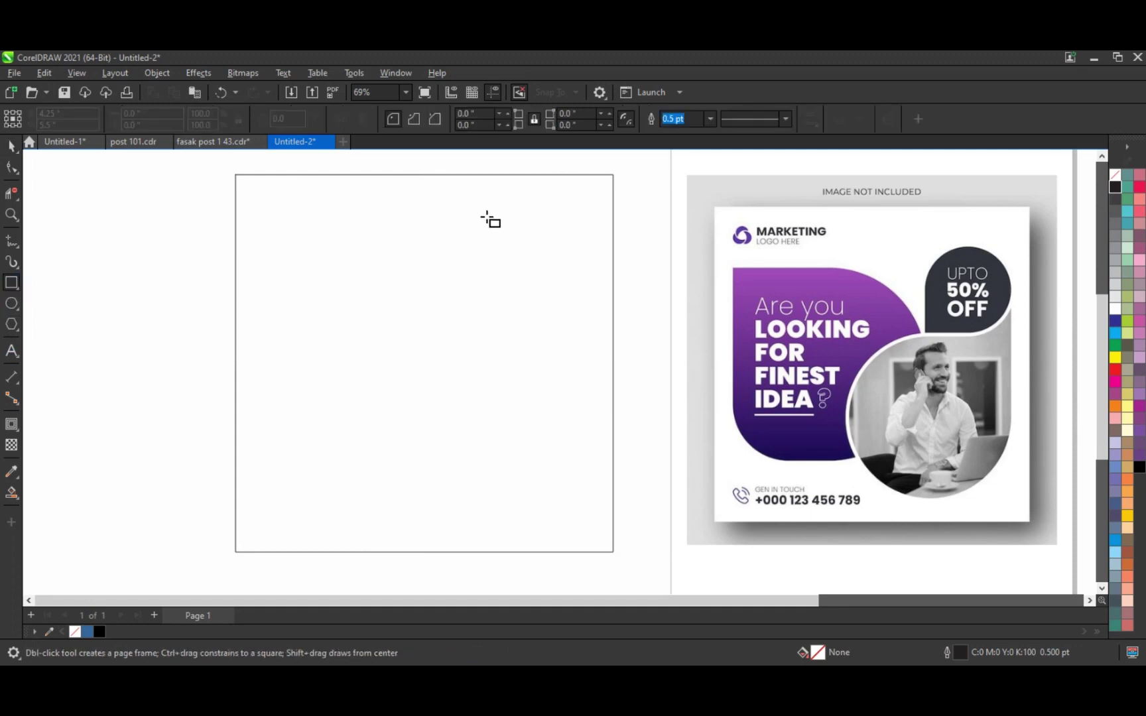
left_click_drag(505, 226, 562, 384)
left_click_drag(578, 434, 605, 504)
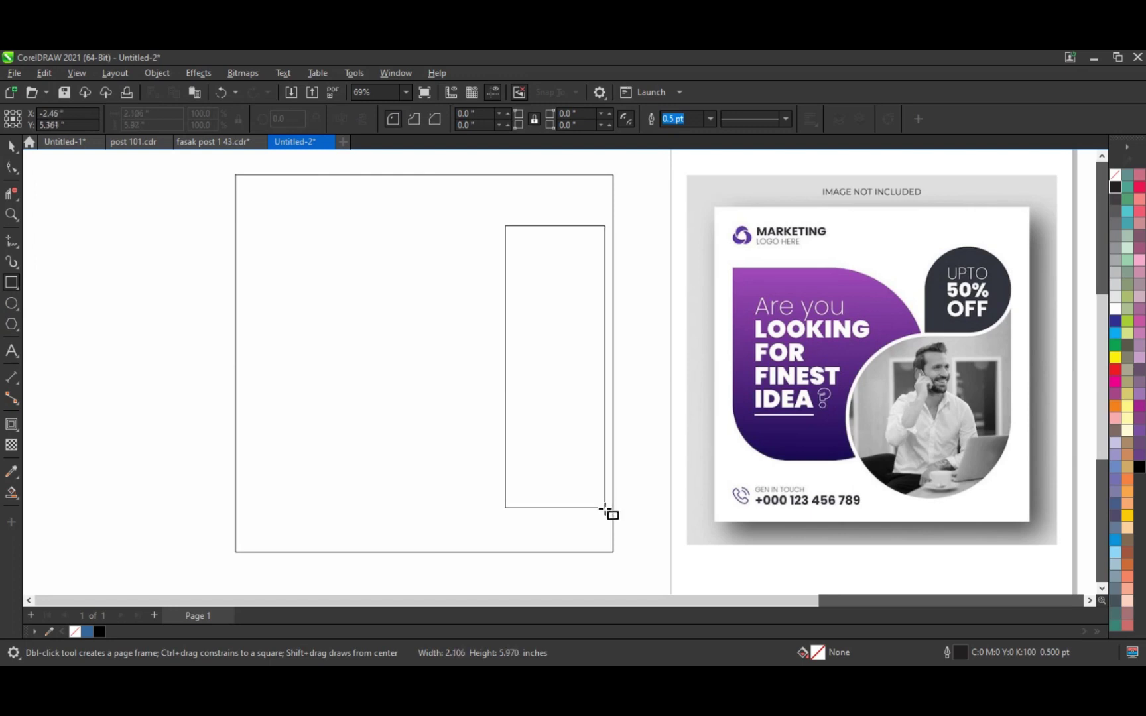
left_click_drag(605, 504, 605, 509)
left_click(11, 167)
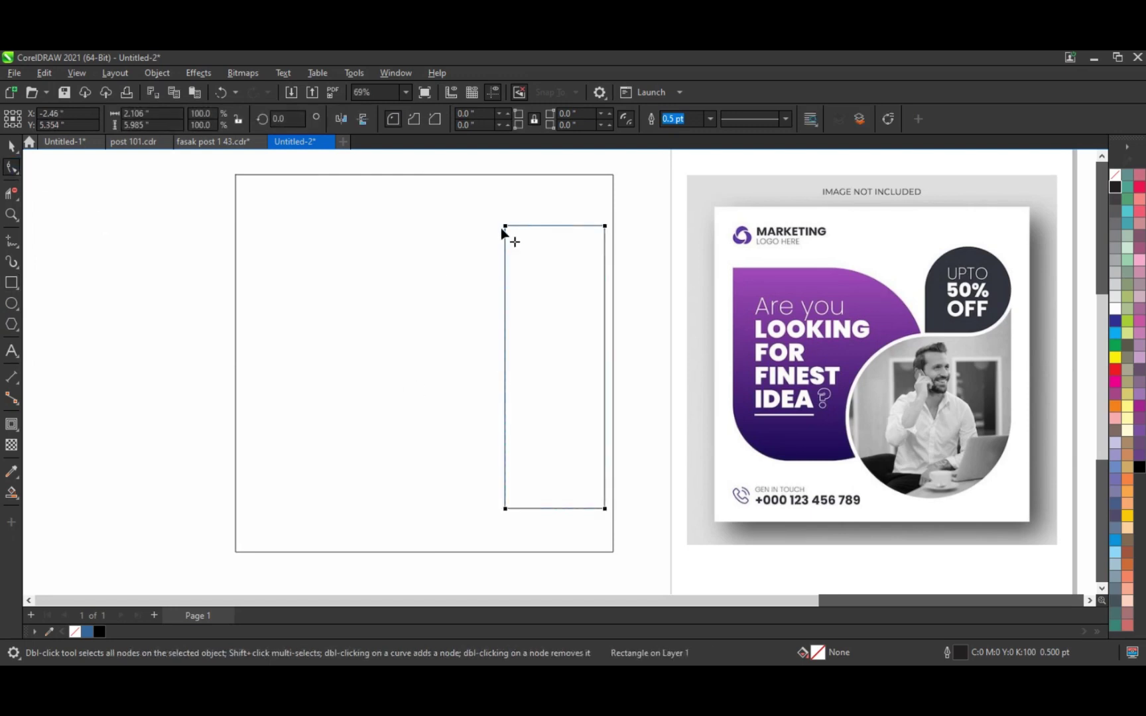
left_click_drag(505, 227, 499, 302)
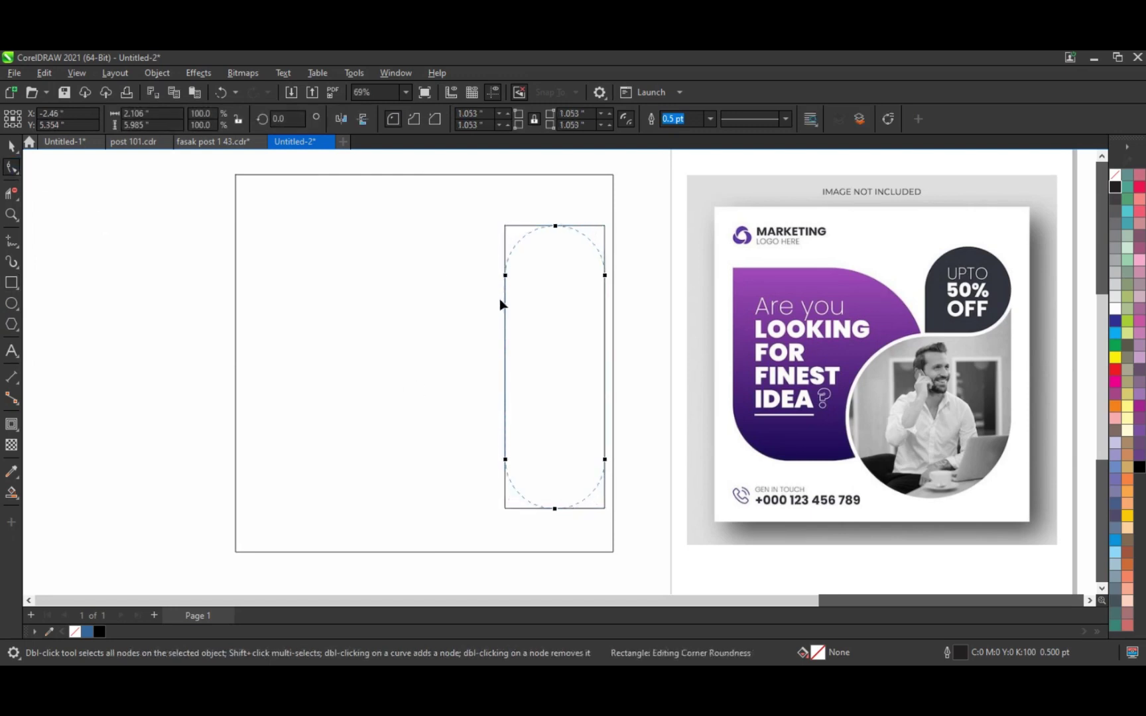
left_click(10, 148)
left_click_drag(574, 354, 557, 354)
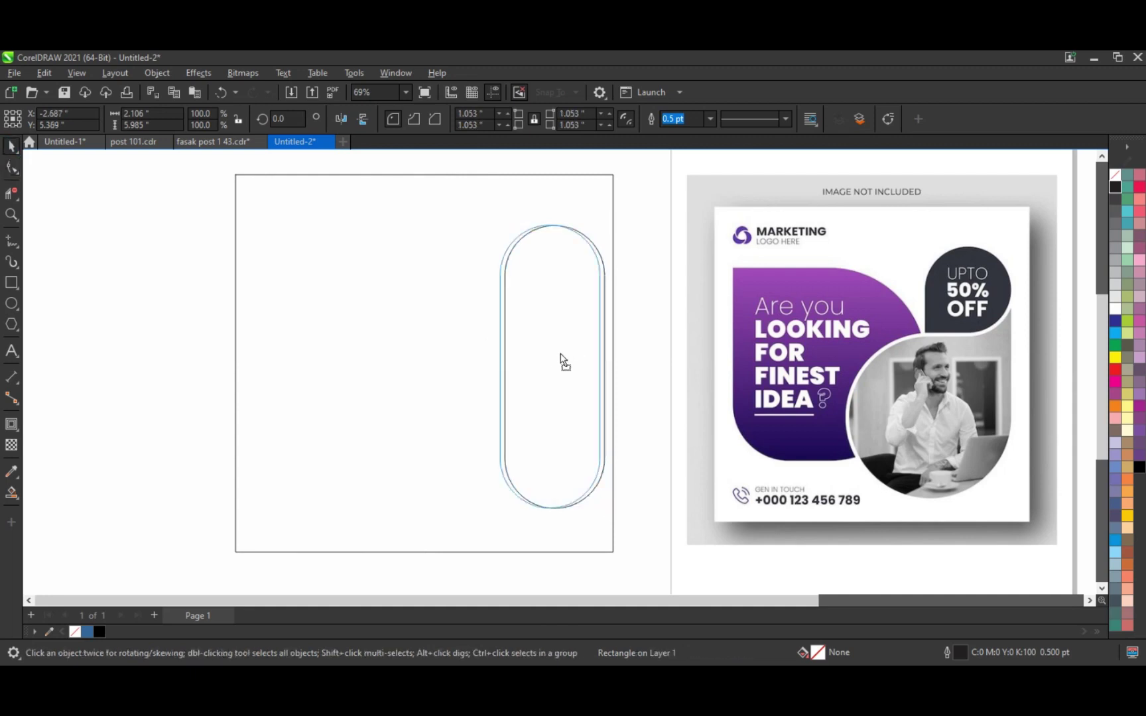
left_click(164, 330)
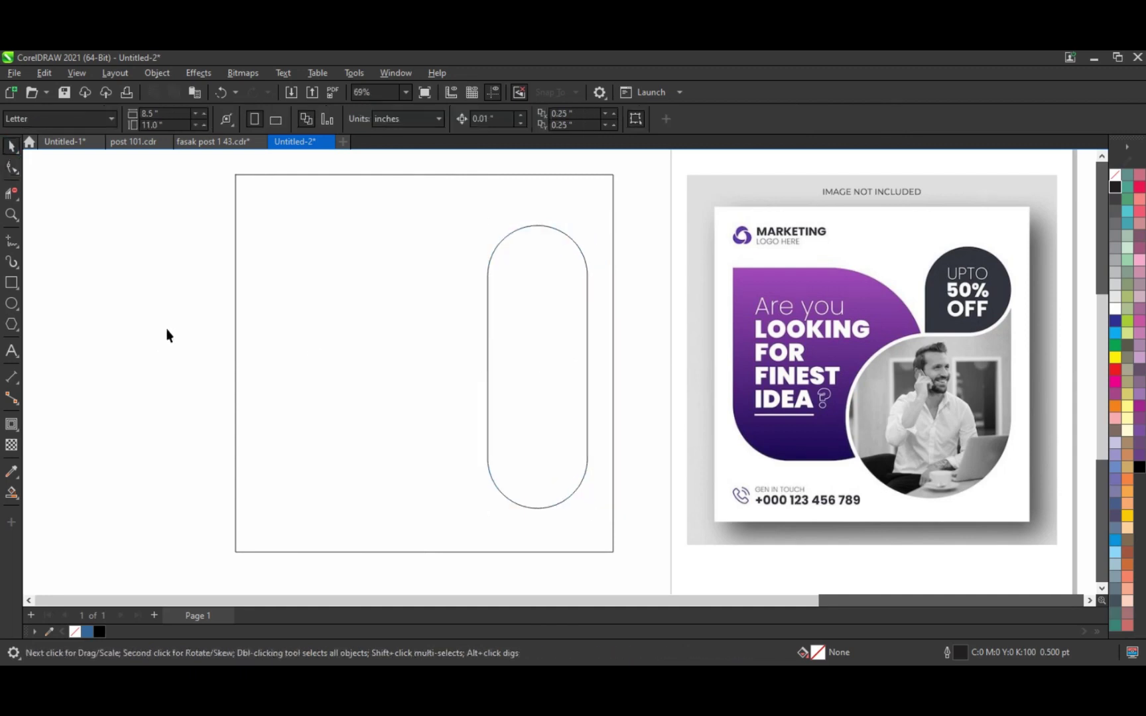
Step: Draw a circle and align it centred, right-edge and bottom-edge with the pill
left_click(11, 304)
left_click_drag(333, 292, 380, 450)
key("space")
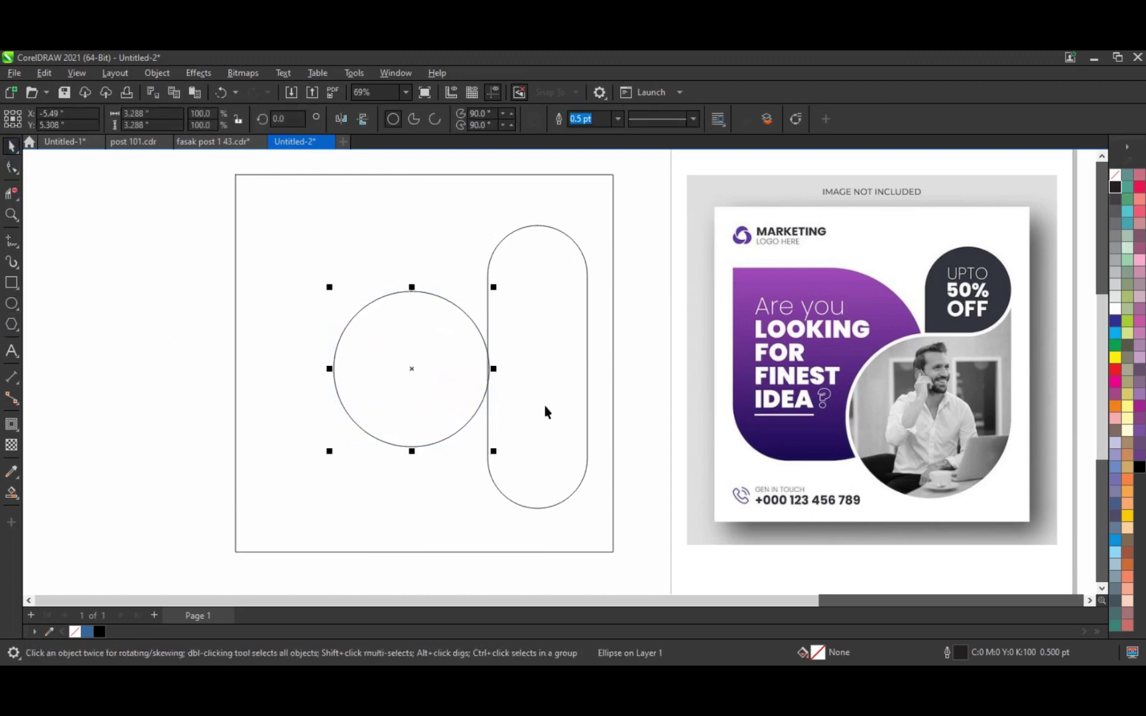
key("ctrl+a")
key("c")
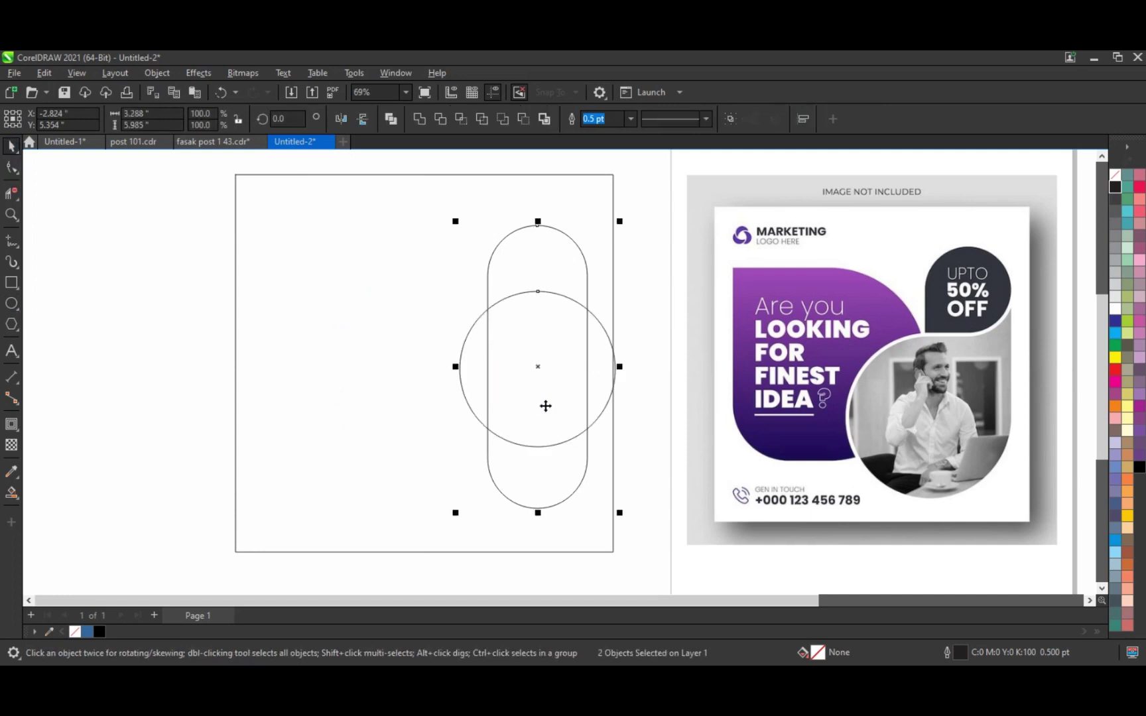
key("r")
key("b")
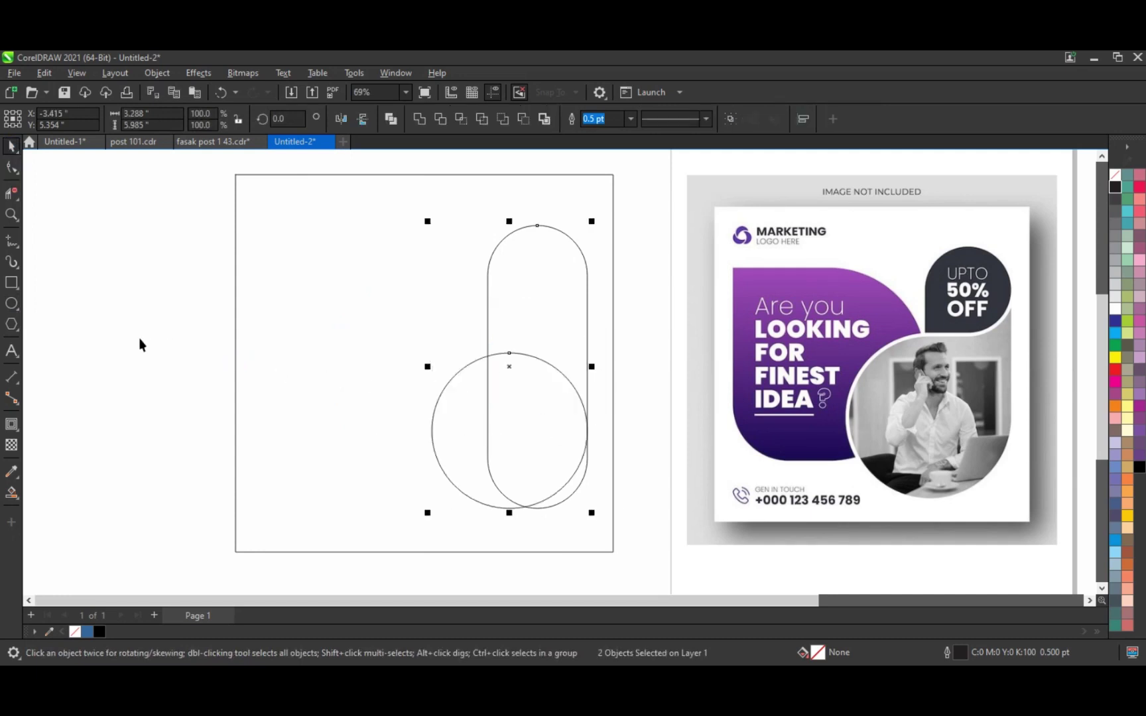
Step: Enlarge the circle to about 4 inches, overlapping the pill's lower part
left_click(141, 340)
left_click(441, 401)
left_click_drag(428, 348, 393, 311)
left_click(134, 317)
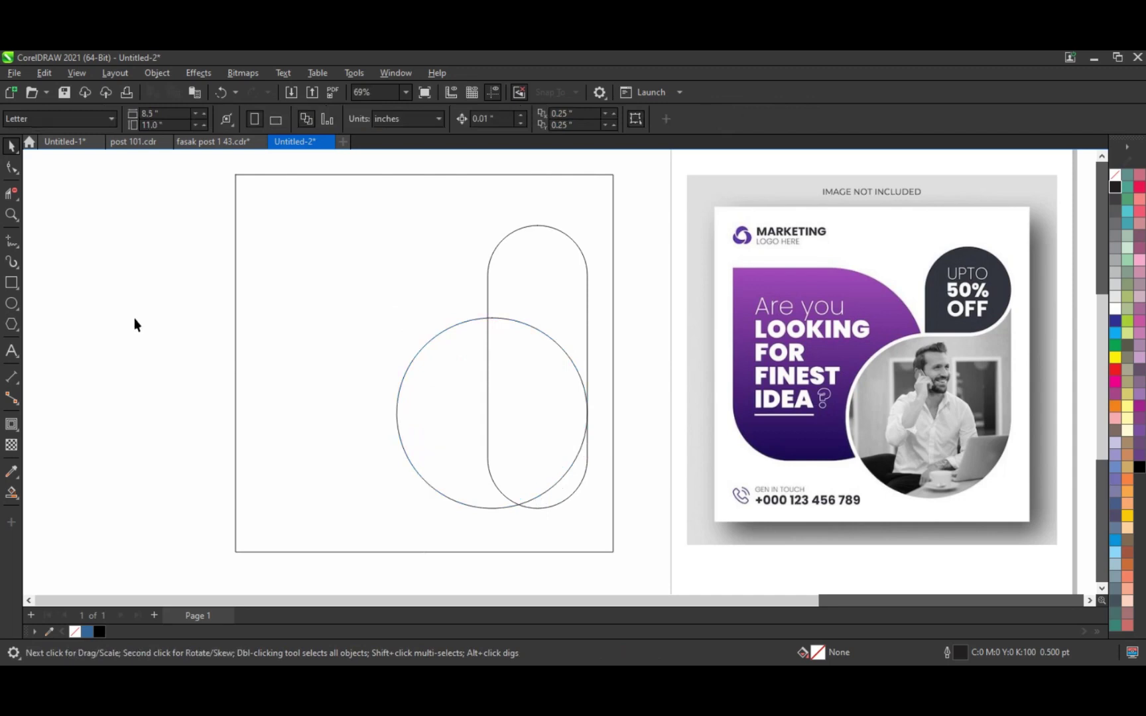
left_click(11, 241)
Step: Draw a horizontal line and align it to the big circle's top, centred
left_click(95, 316)
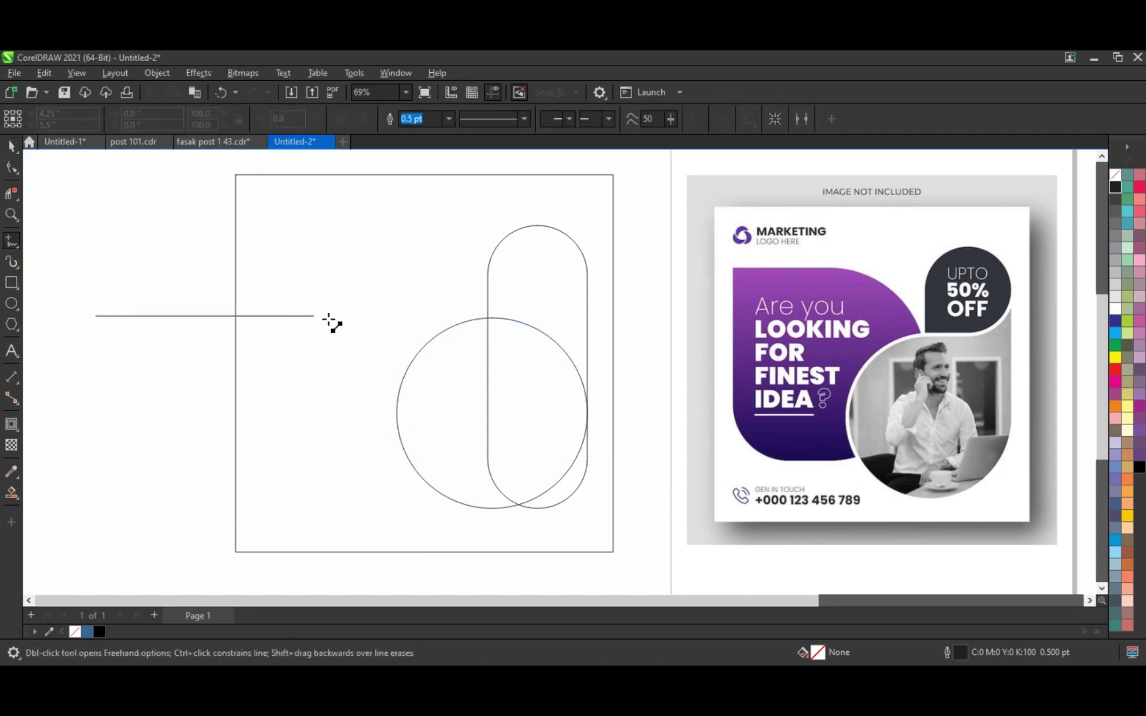
left_click(333, 315)
key("space")
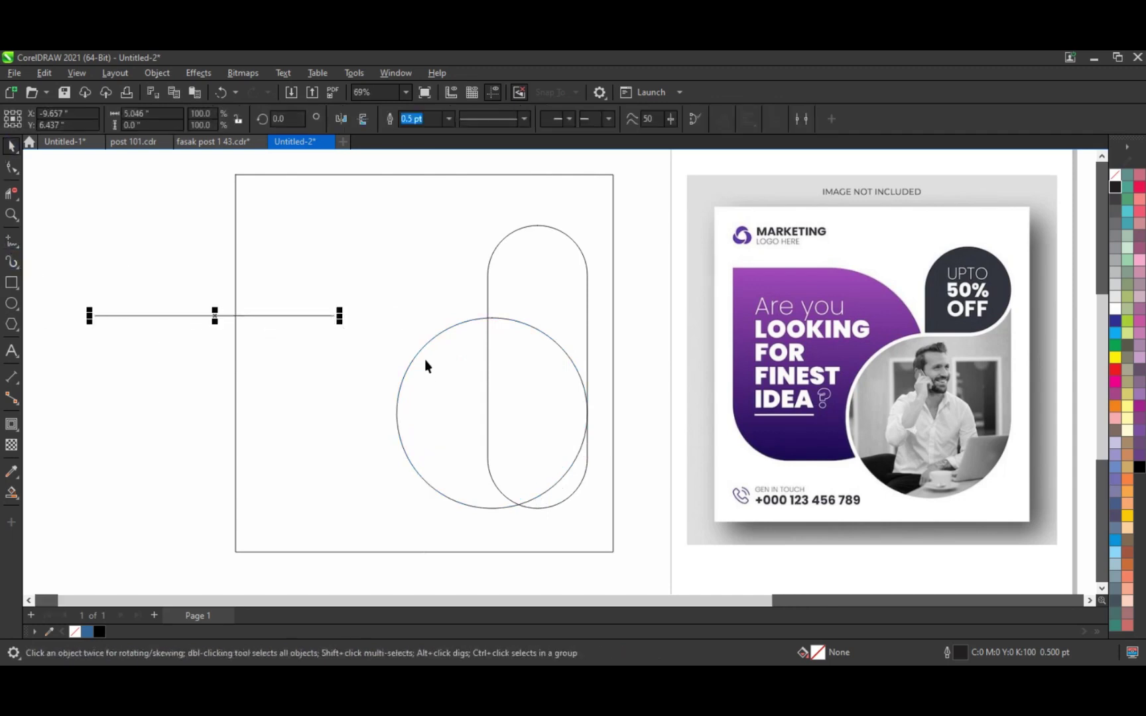
left_click(424, 360, "shift")
key("c")
key("t")
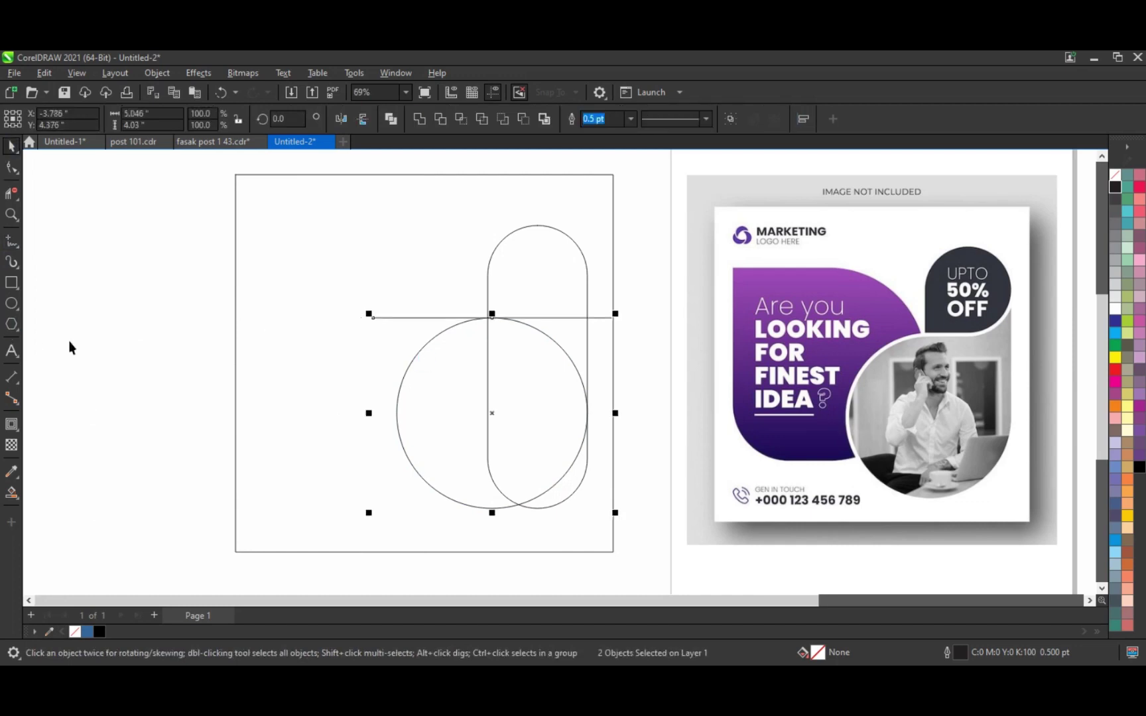
left_click(116, 356)
Step: Mirror-copy the big circle upward and shrink it to fit the pill's rounded top
left_click(439, 444)
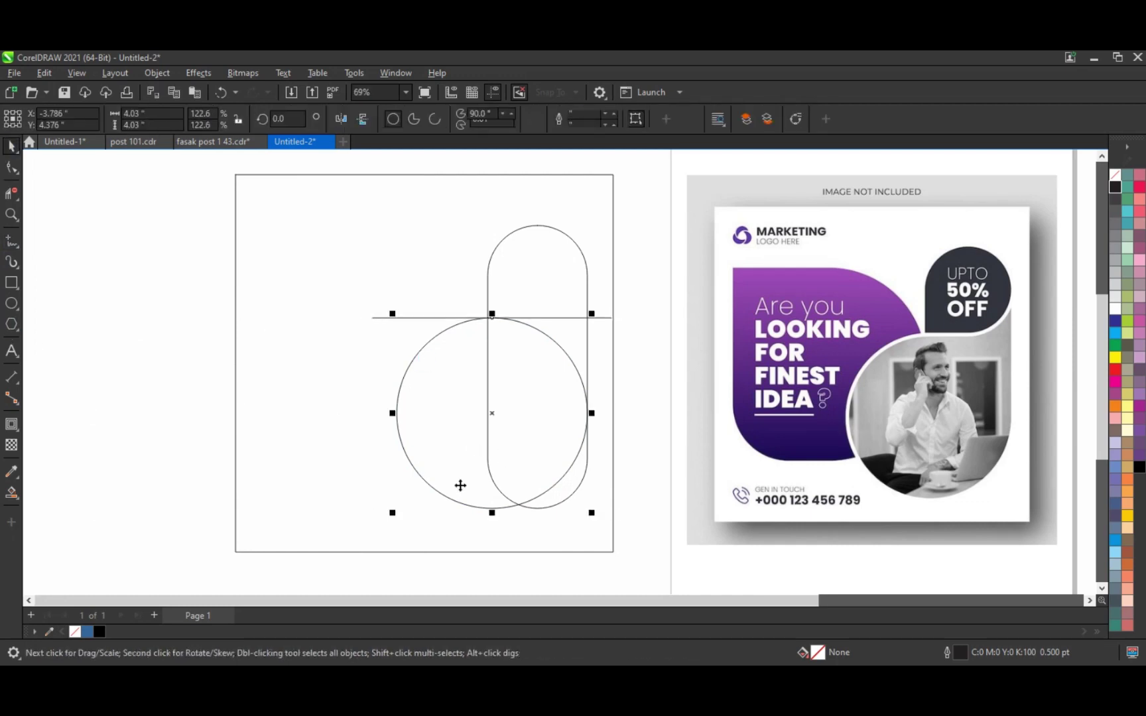
left_click_drag(395, 517, 554, 319)
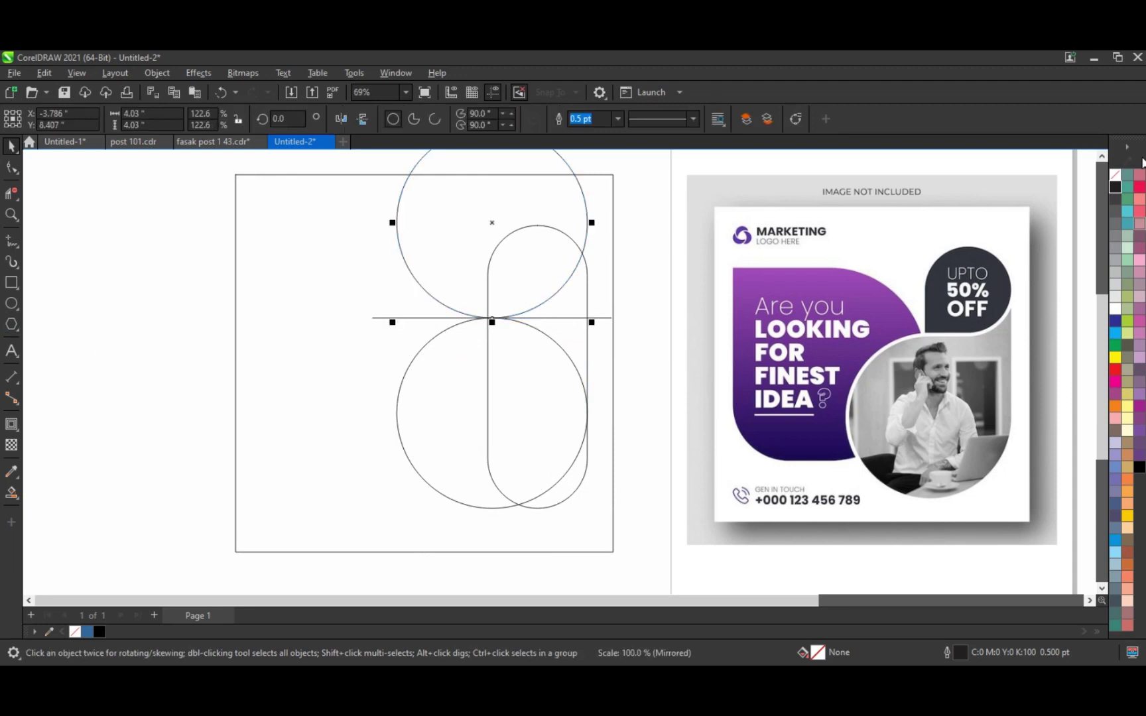
scroll(425, 161, "up", 1)
left_click_drag(393, 169, 464, 265)
left_click(586, 345, "shift")
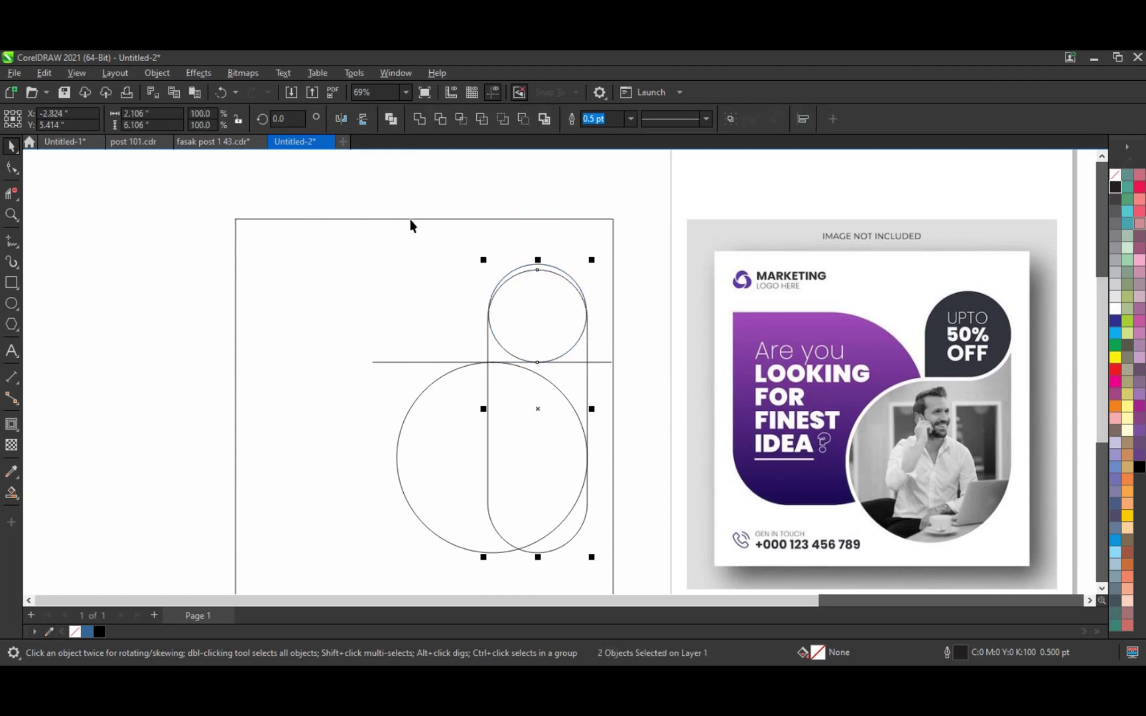
left_click(403, 198)
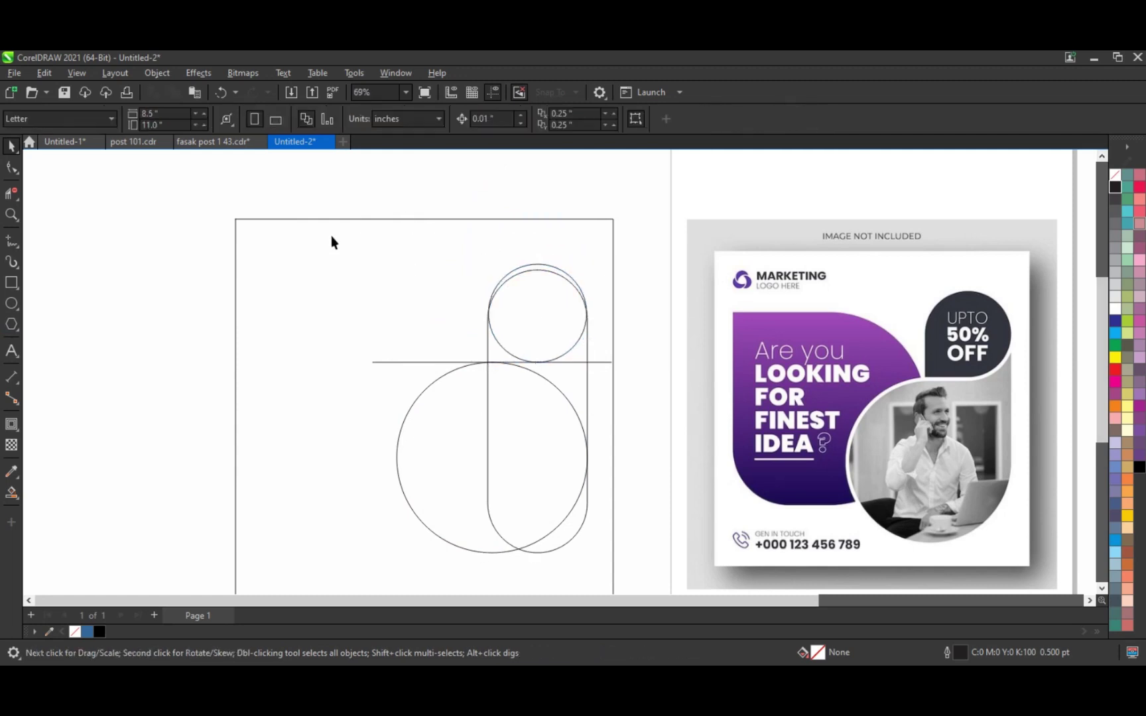
Step: Smart Fill the big circle, pill middle and corner regions with blue
left_click(11, 494)
left_click(444, 491)
left_click(551, 446)
left_click(578, 390)
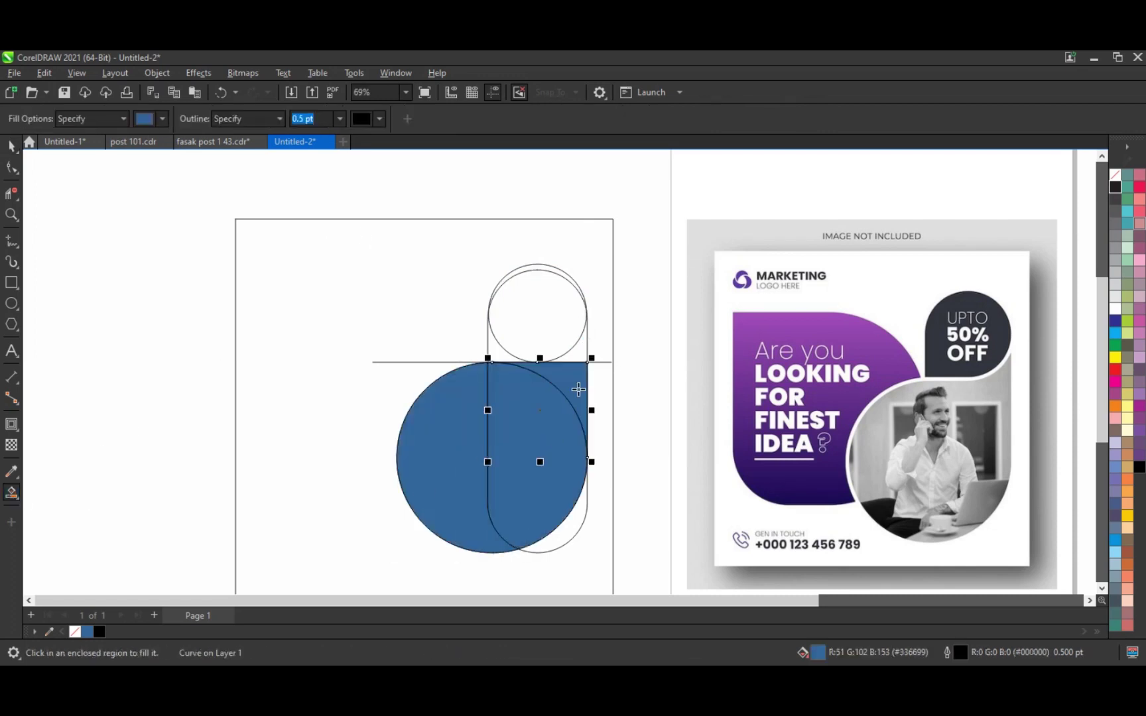
left_click(581, 354)
Step: Weld the circles and capsule into one blue shape
left_click(11, 146)
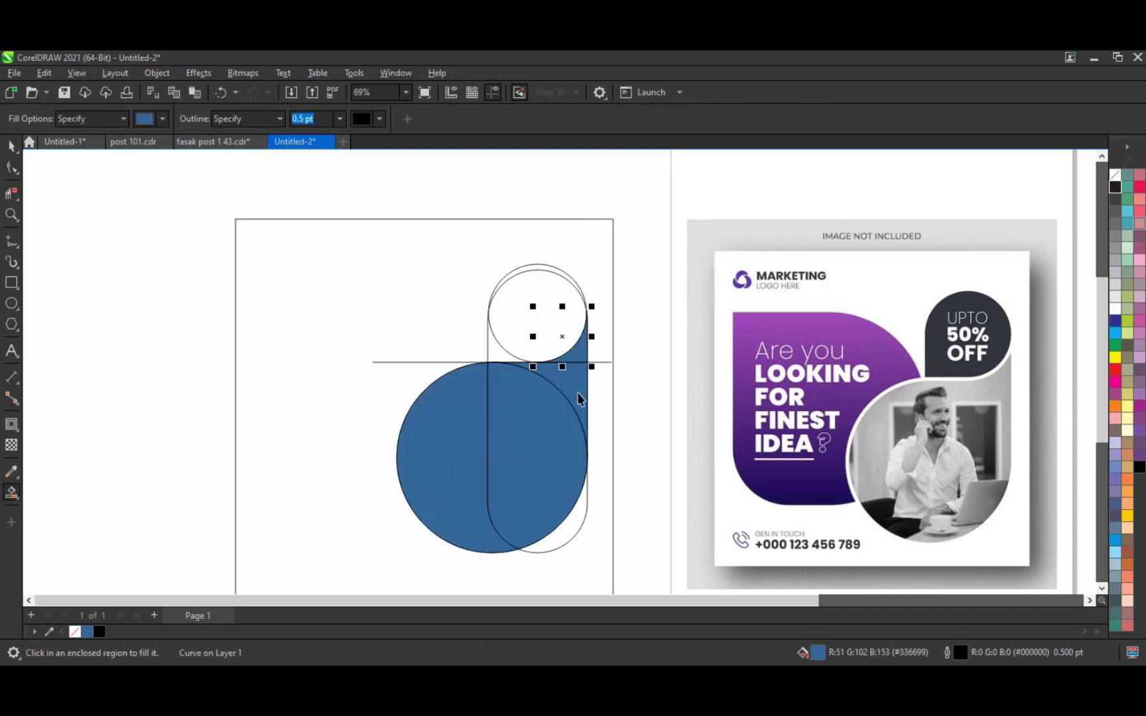
left_click(535, 411, "shift")
left_click(455, 436, "shift")
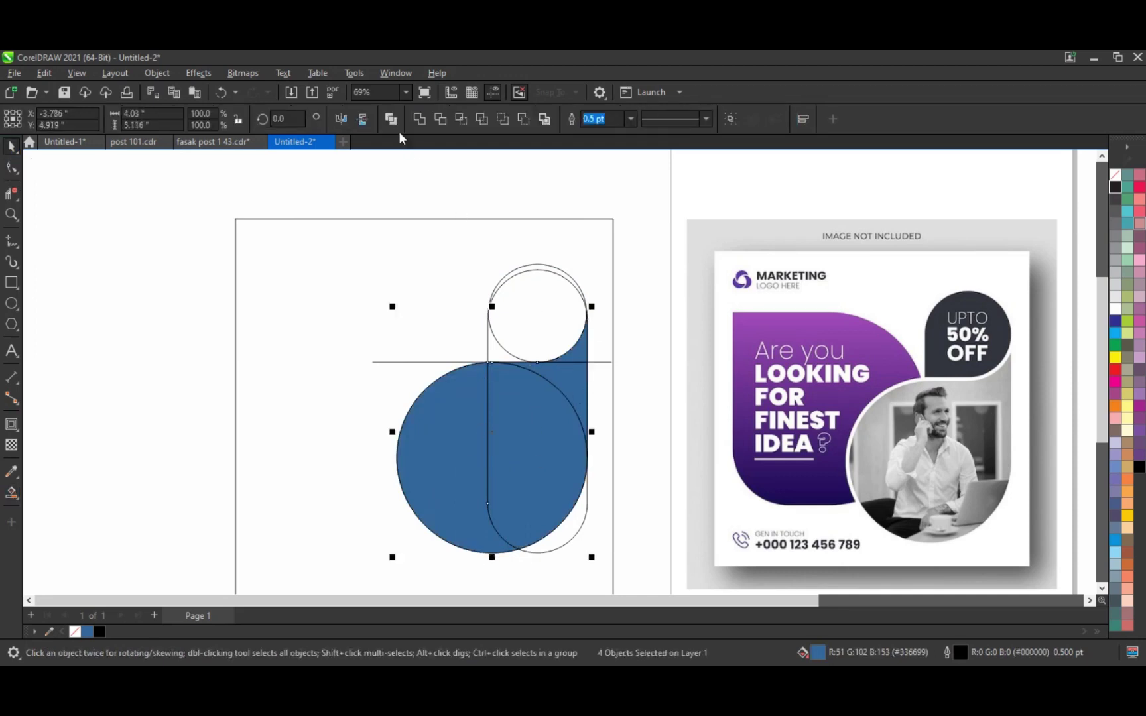
left_click(419, 120)
Step: Delete the leftover top circle and the horizontal guide line
left_click(170, 362)
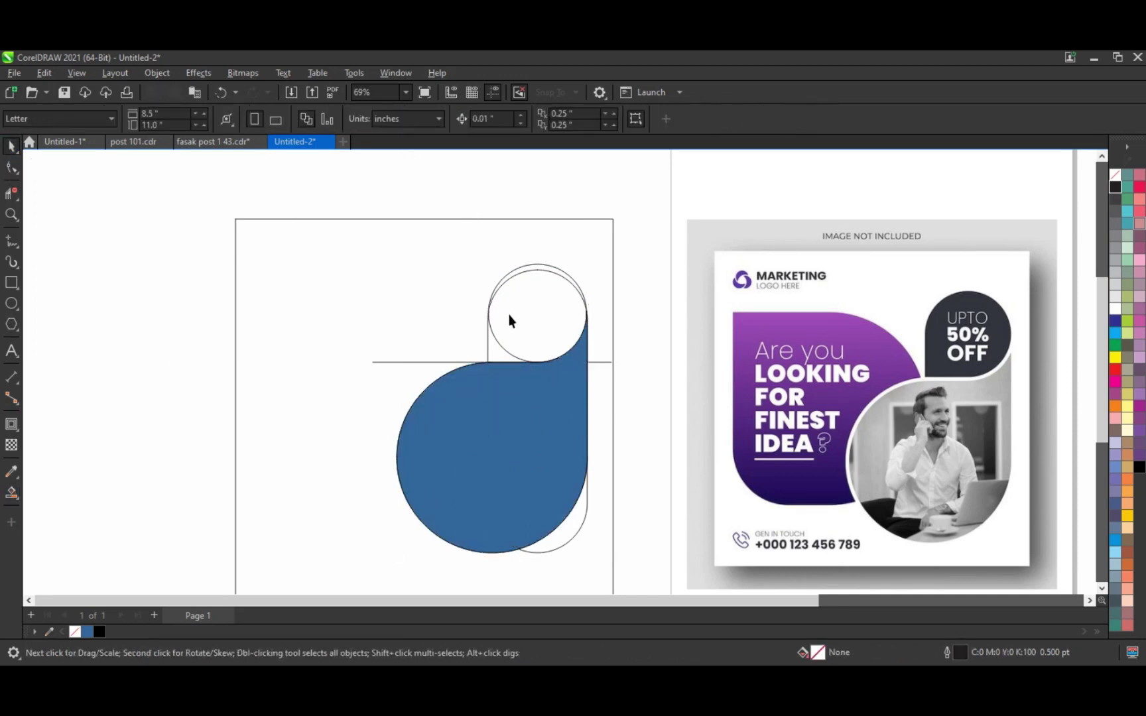
left_click(510, 314)
key("Delete")
left_click(606, 363)
key("Delete")
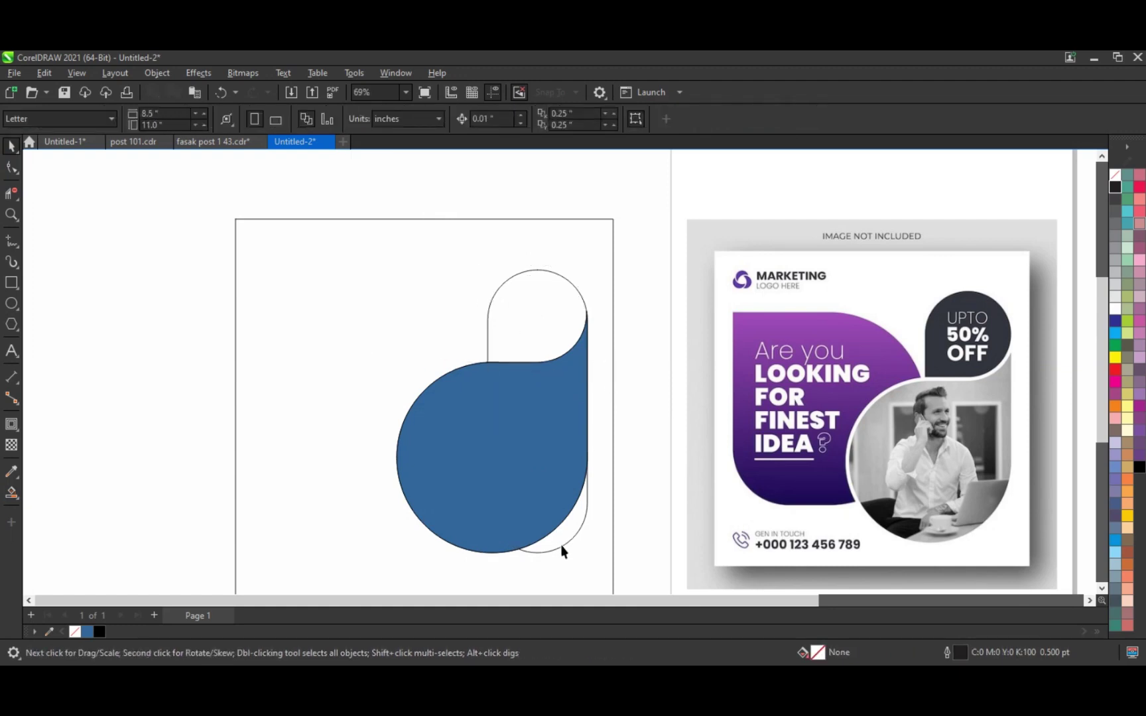
Step: Smart Fill the pill's rounded top cap as a separate blue shape and select it
left_click(11, 494)
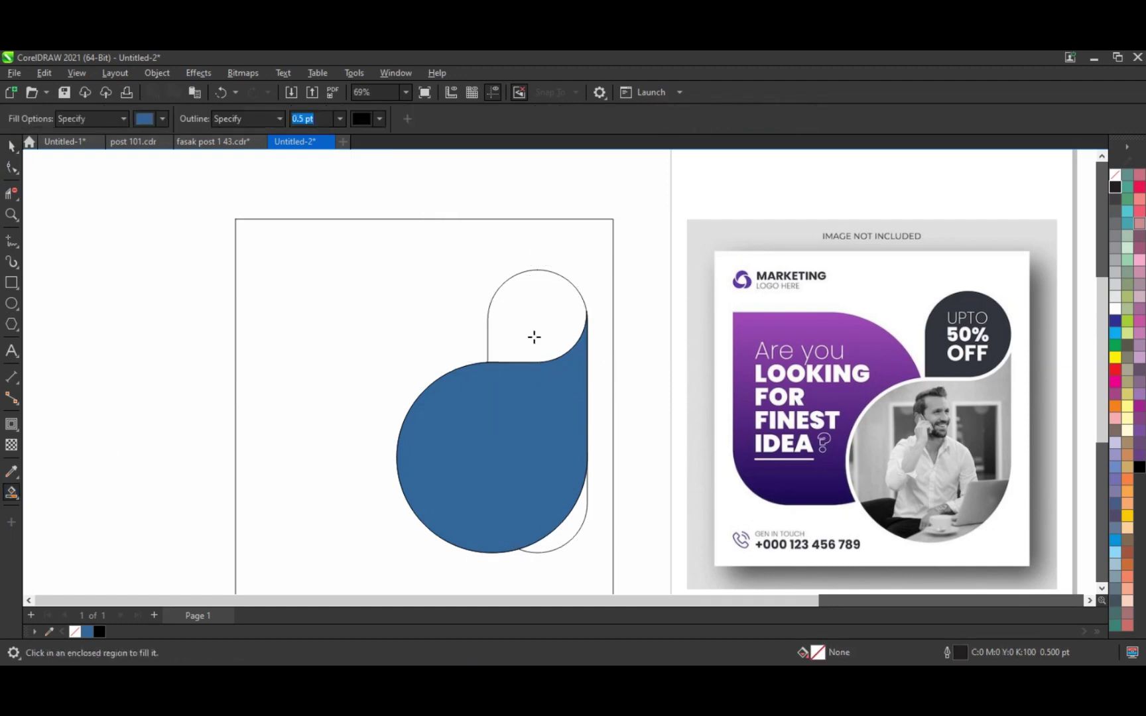
left_click(534, 337)
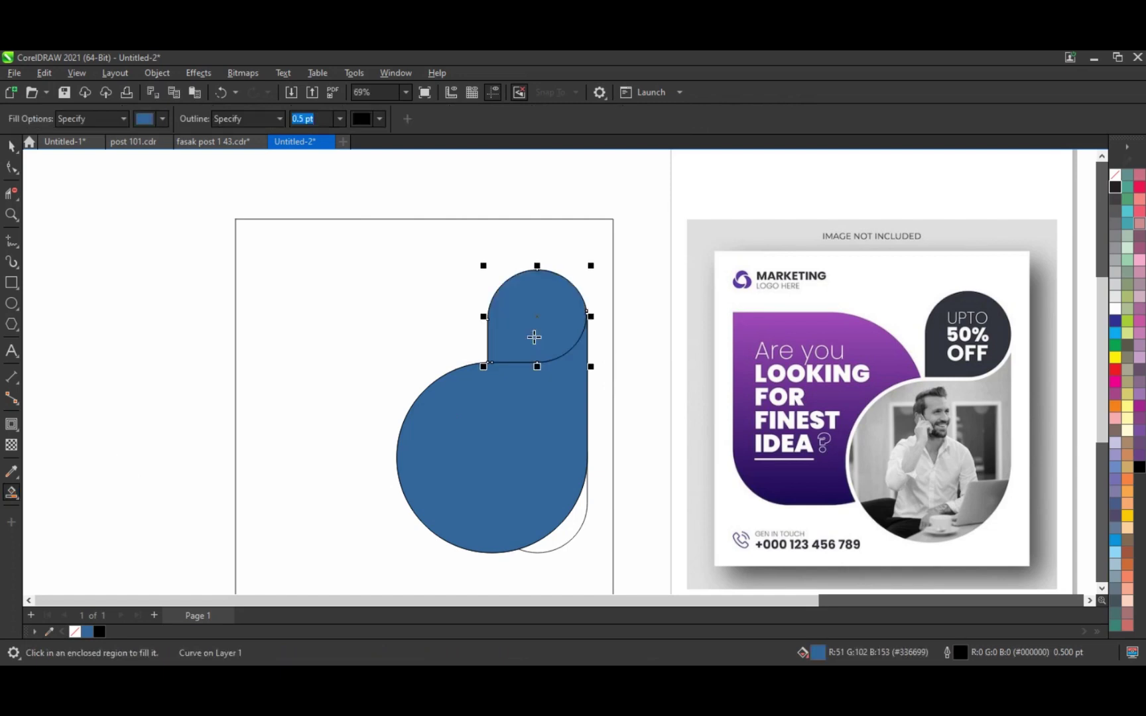
left_click(10, 145)
left_click(227, 373)
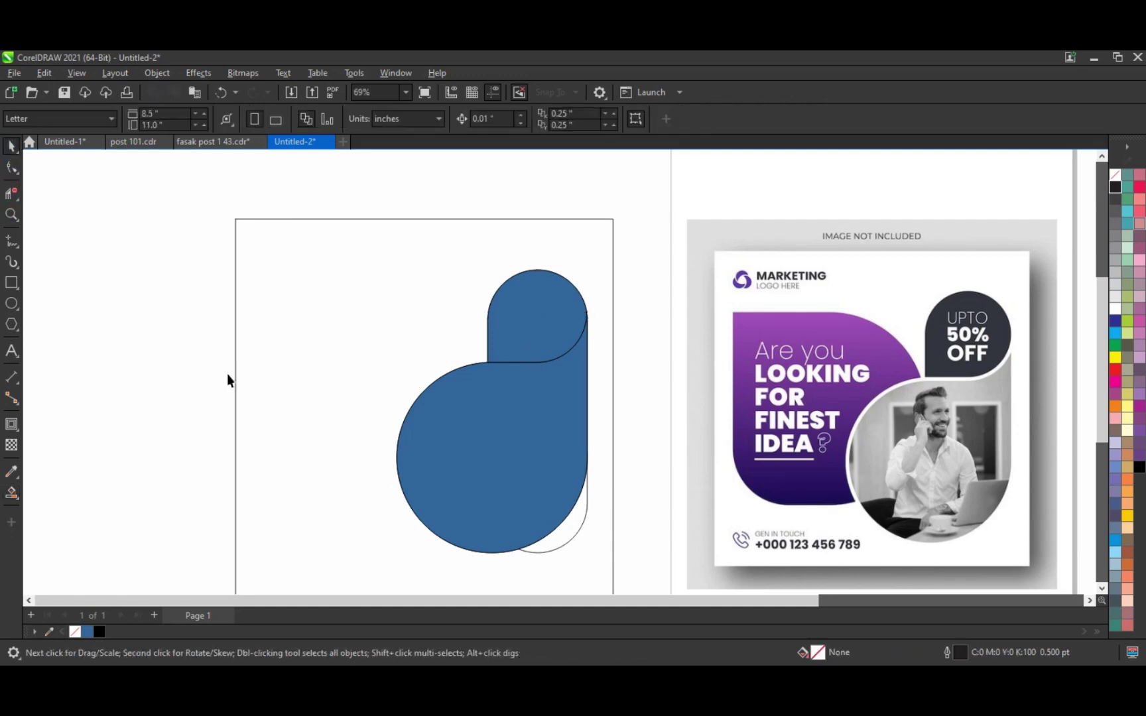
left_click(562, 342)
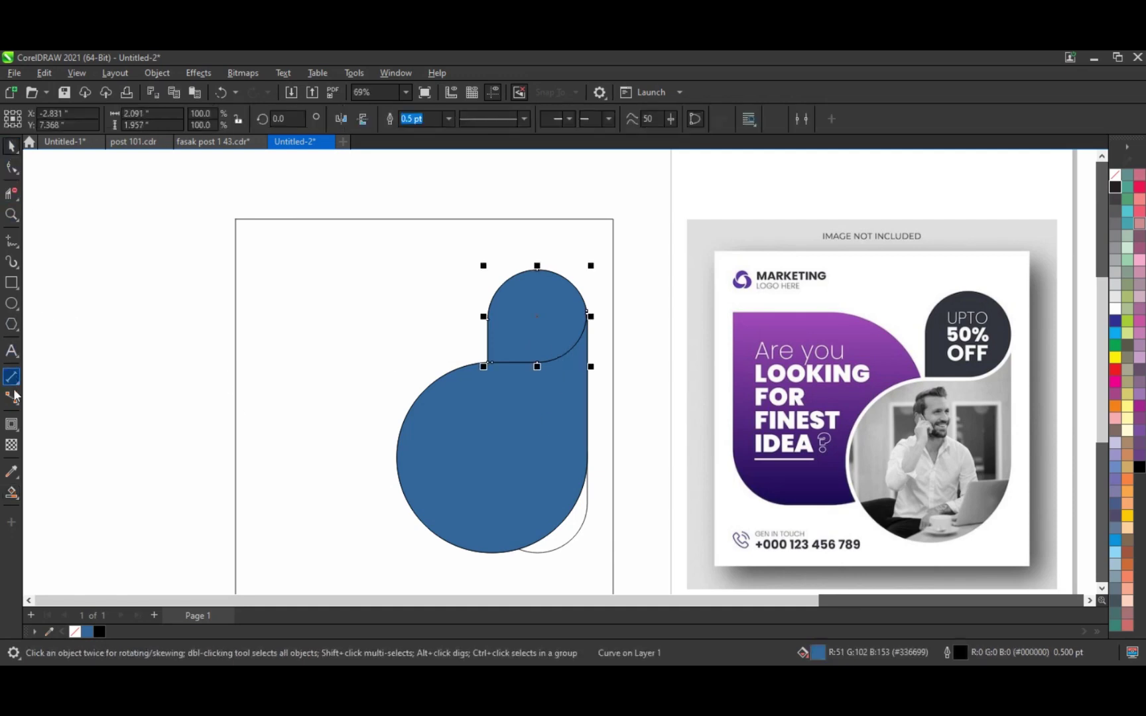
Step: Add a small inside contour to the top cap, break it apart, and delete the outer shape
left_click(12, 424)
left_click_drag(536, 269, 536, 273)
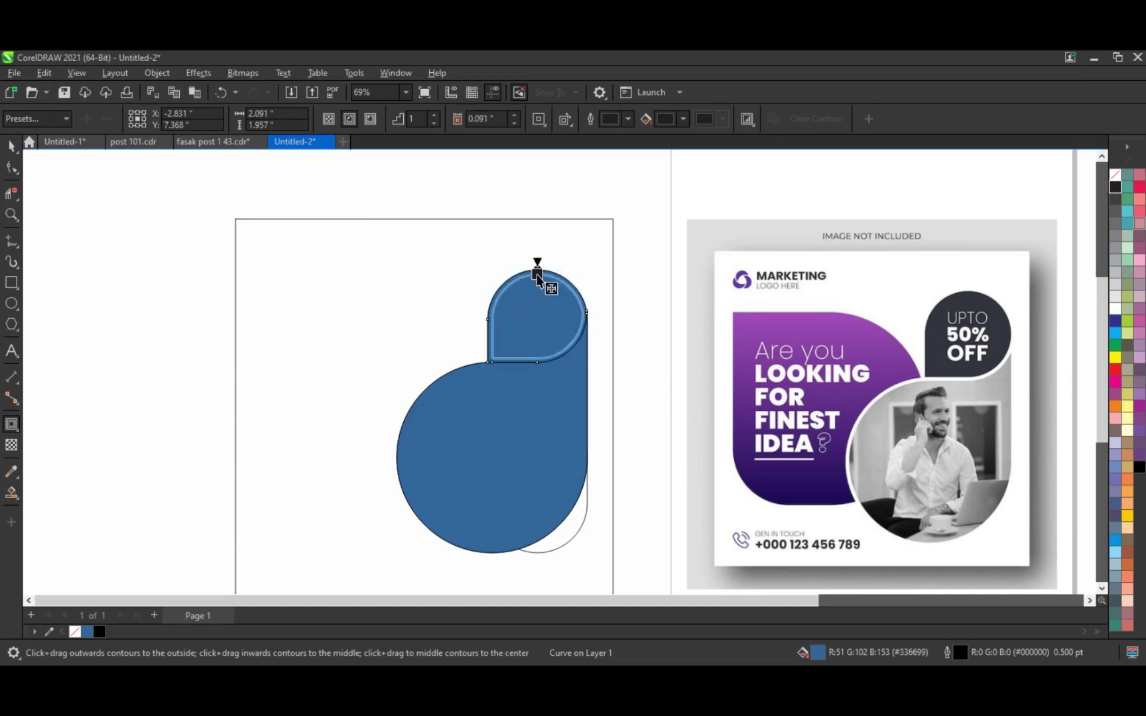
left_click_drag(537, 274, 537, 273)
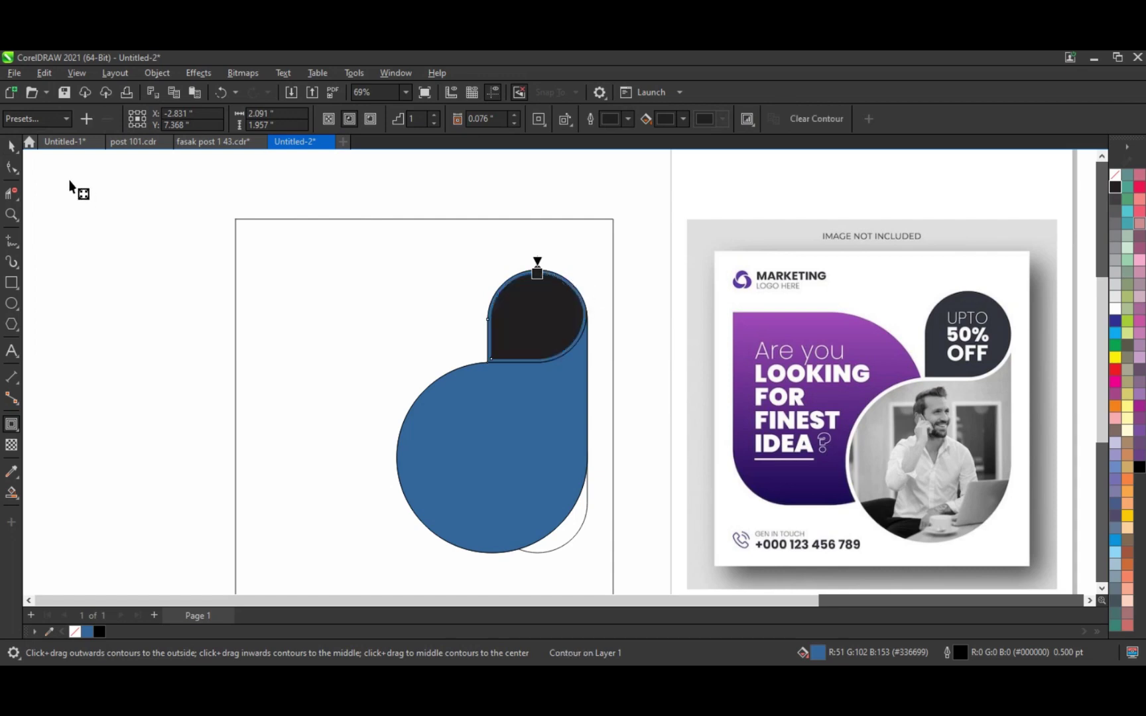
left_click(12, 151)
left_click(156, 73)
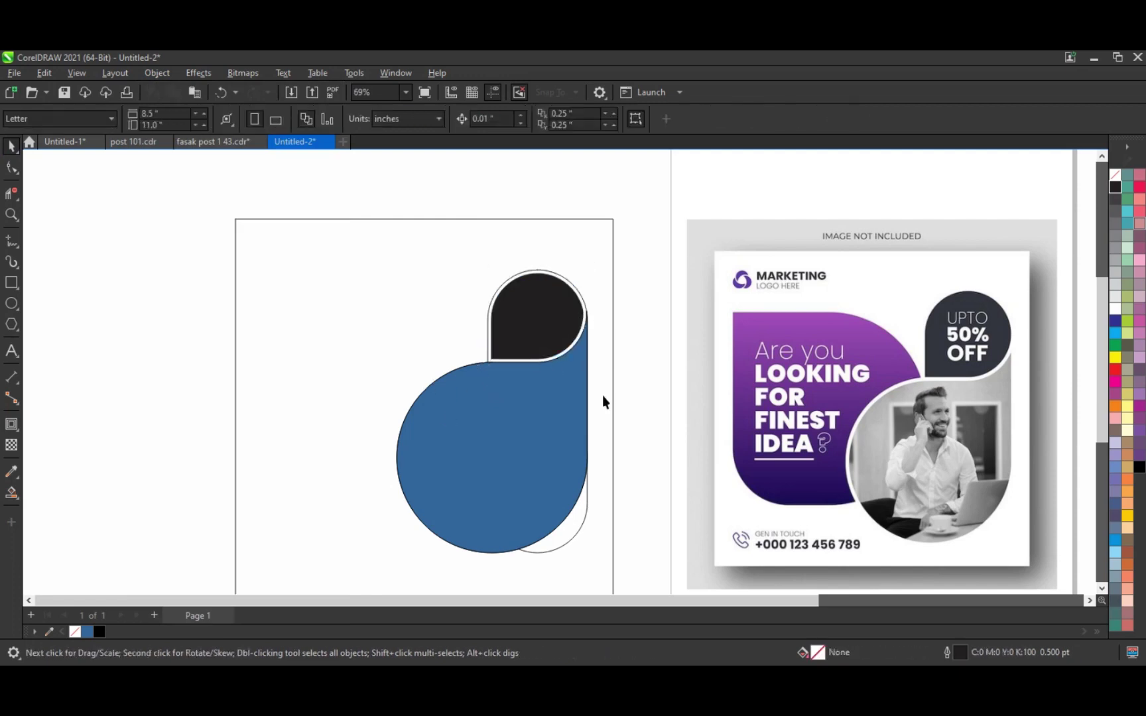
left_click(579, 525)
key("Delete")
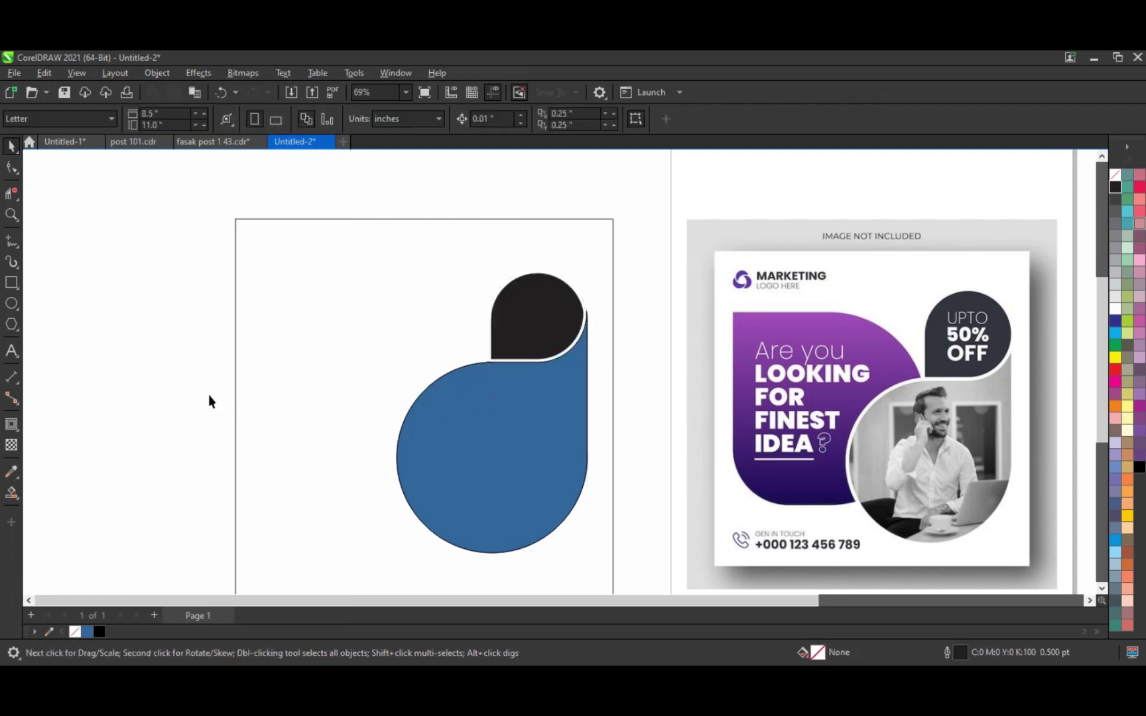
Step: Draw a 4.9-inch square over the blue circle, rounding its top-right and bottom corners
left_click(11, 282)
mouse_move(260, 301)
left_mouse_down()
mouse_move(341, 382)
mouse_move(398, 532)
left_mouse_up()
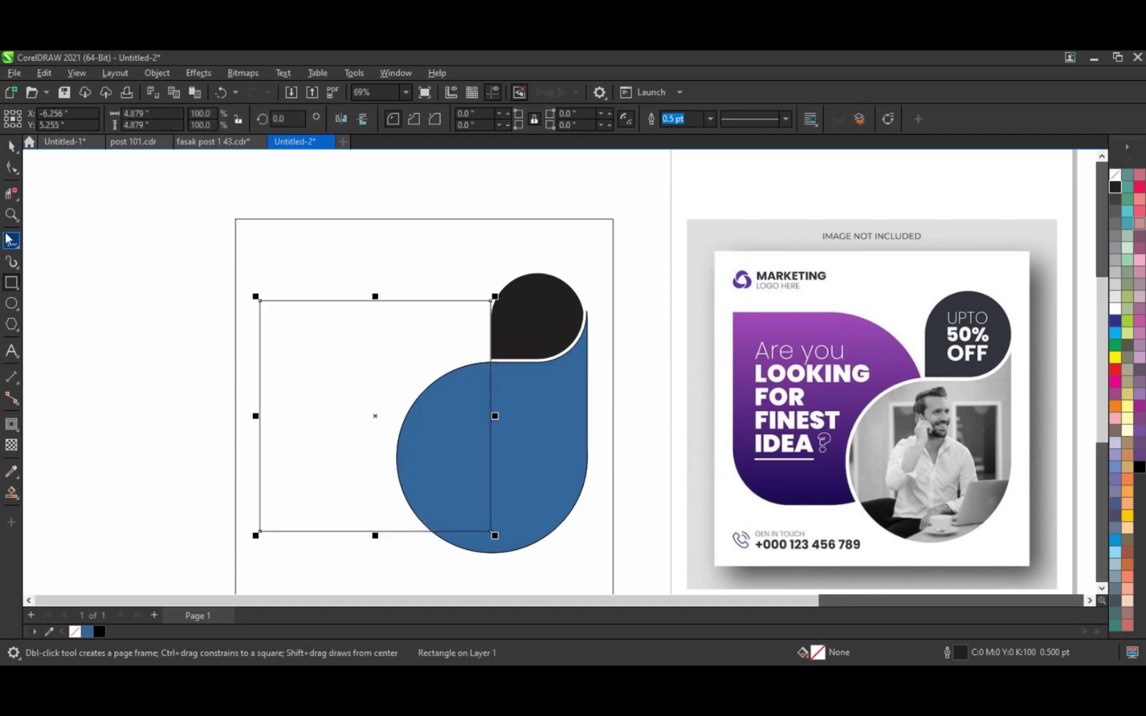
left_click(11, 167)
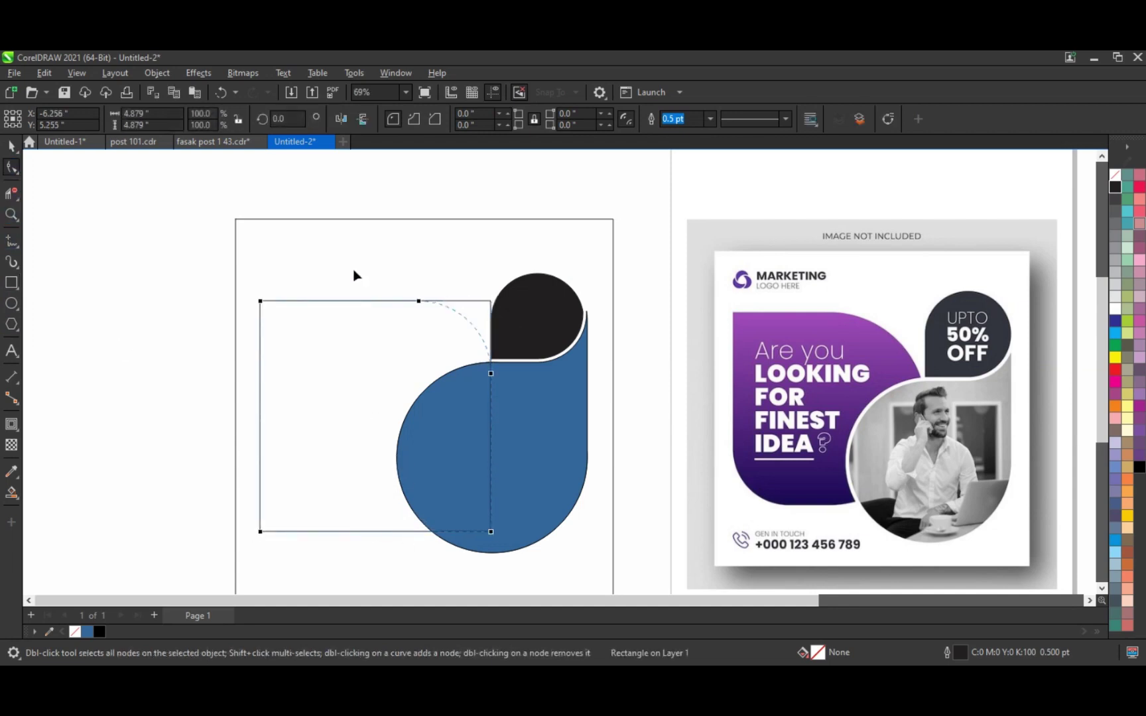
left_click_drag(355, 276, 432, 398)
left_click_drag(492, 531, 373, 552)
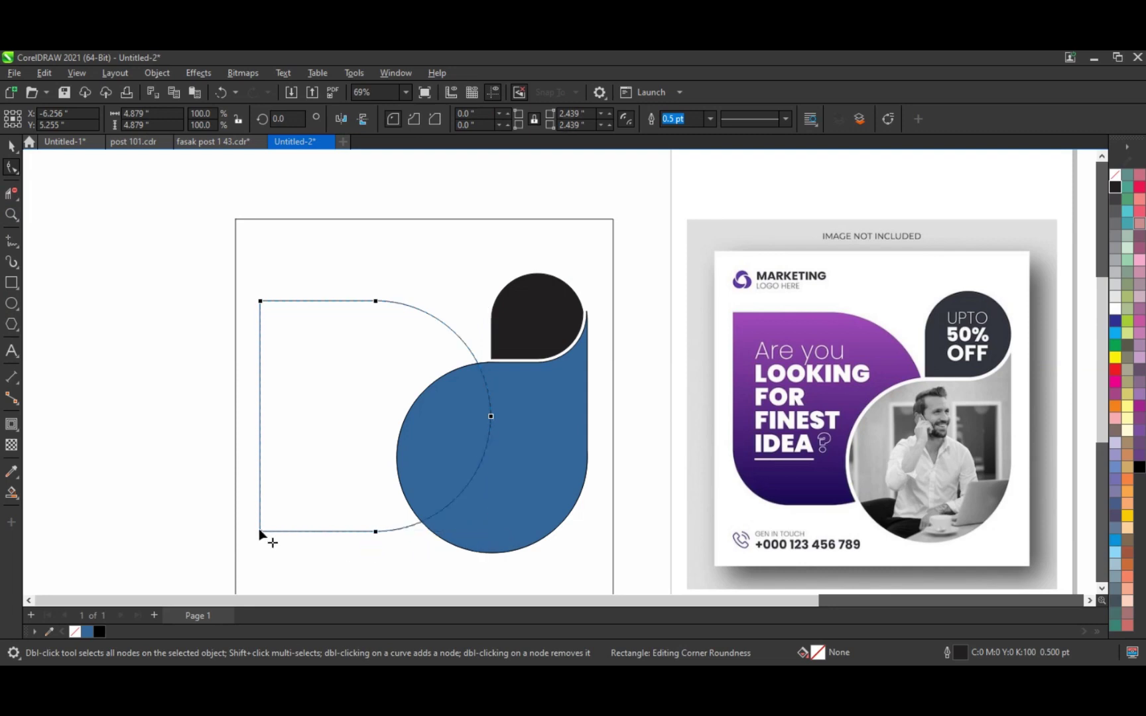
left_click_drag(266, 532, 320, 555)
key("space")
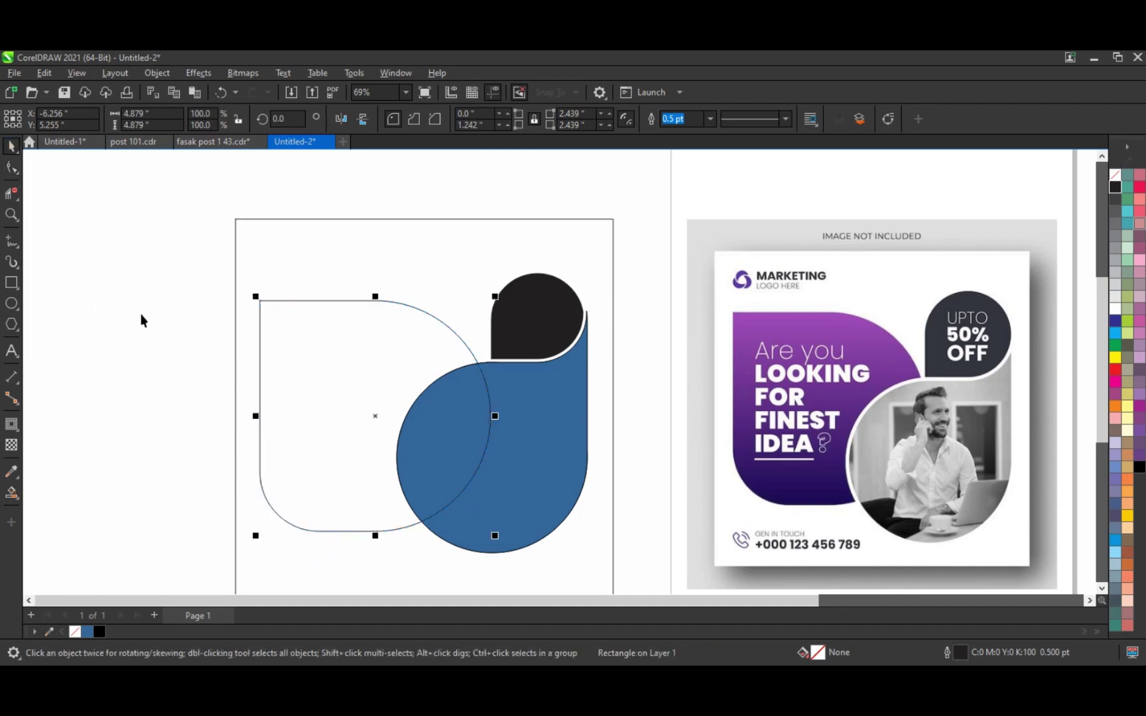
Step: Add an outward contour to the blue blob and Smart Fill the left rounded shape blue
left_click(509, 402)
left_click(11, 424)
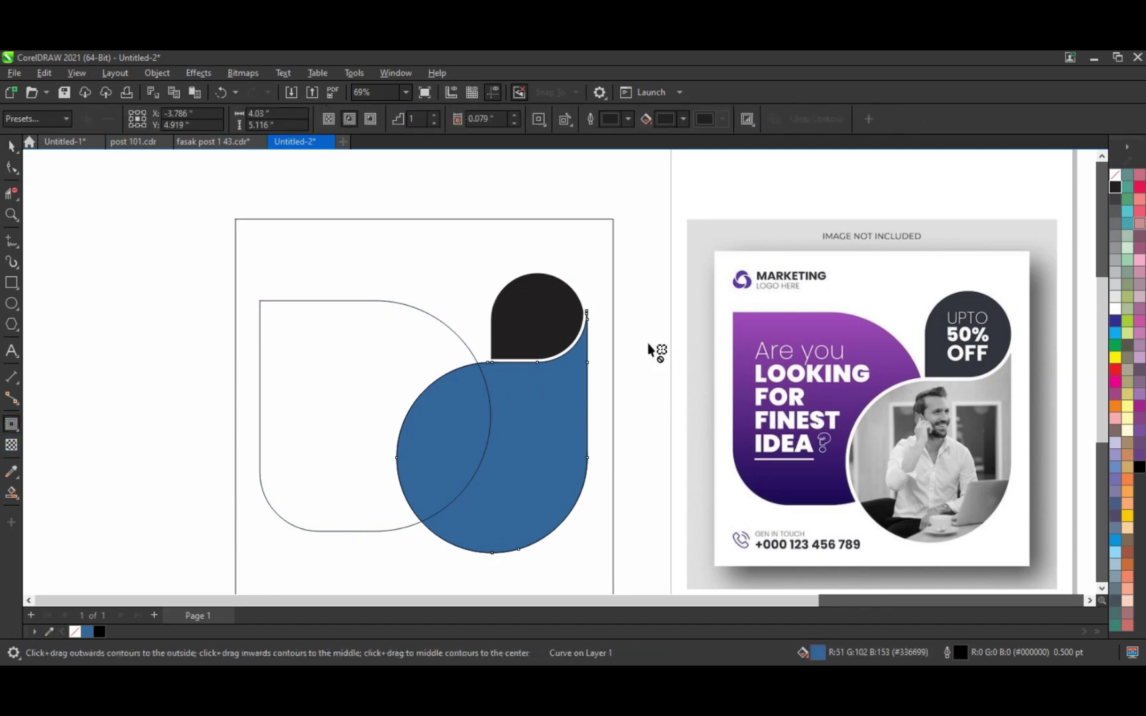
left_click_drag(586, 315, 593, 312)
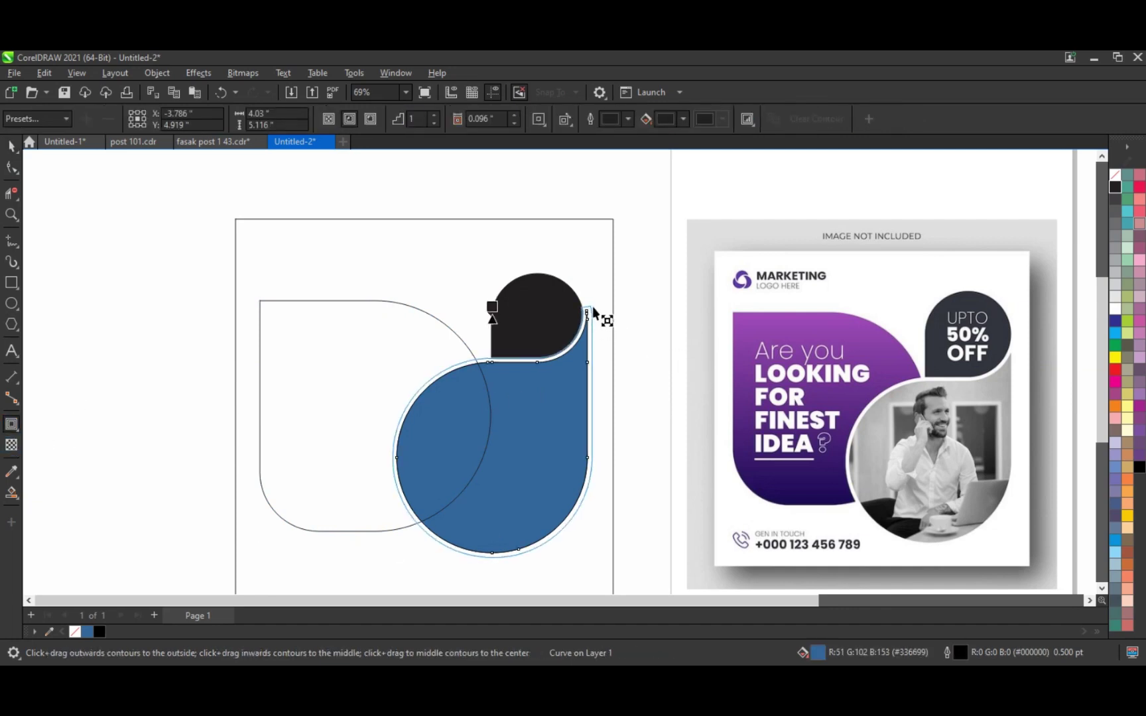
left_click(11, 147)
left_click(12, 494)
left_click(320, 340)
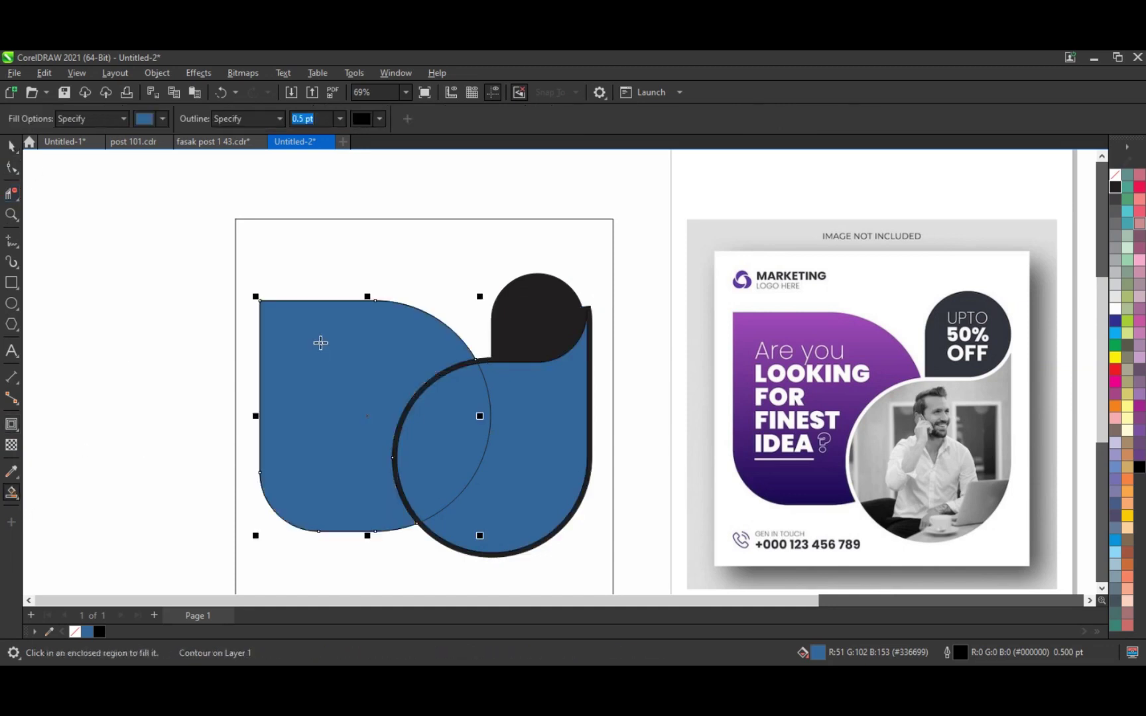
Step: Break the contour apart and delete the black contour and leftover rectangle outlines
key("space")
left_click(591, 313)
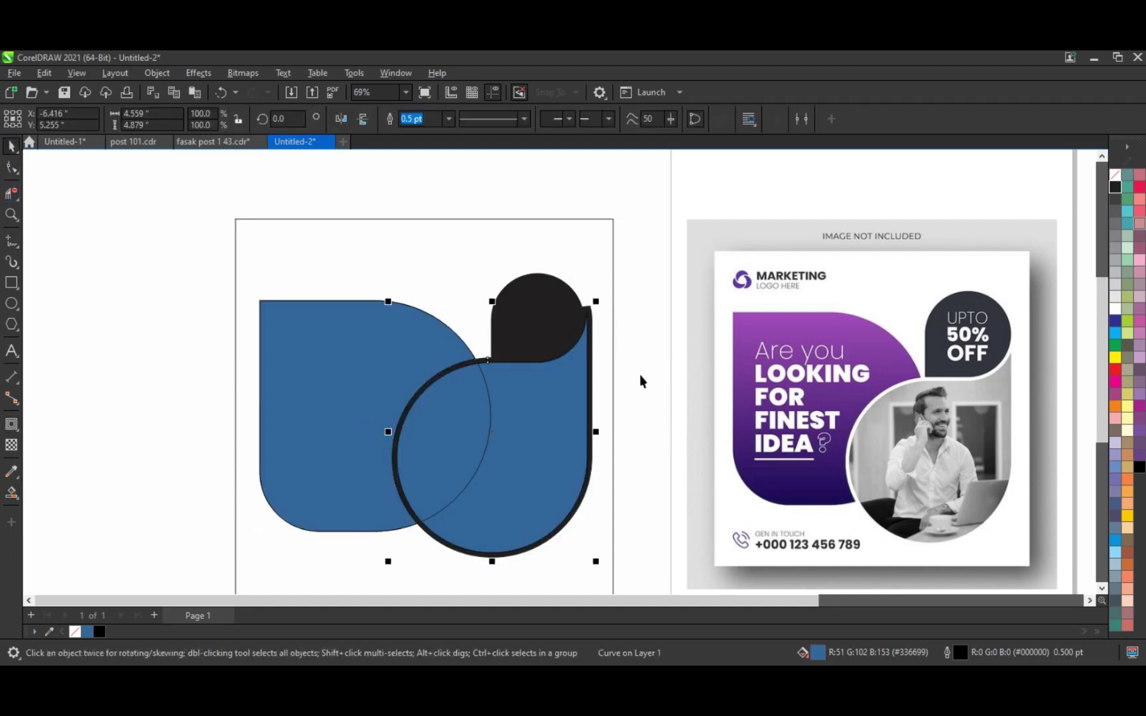
left_click(157, 73)
left_click(224, 401)
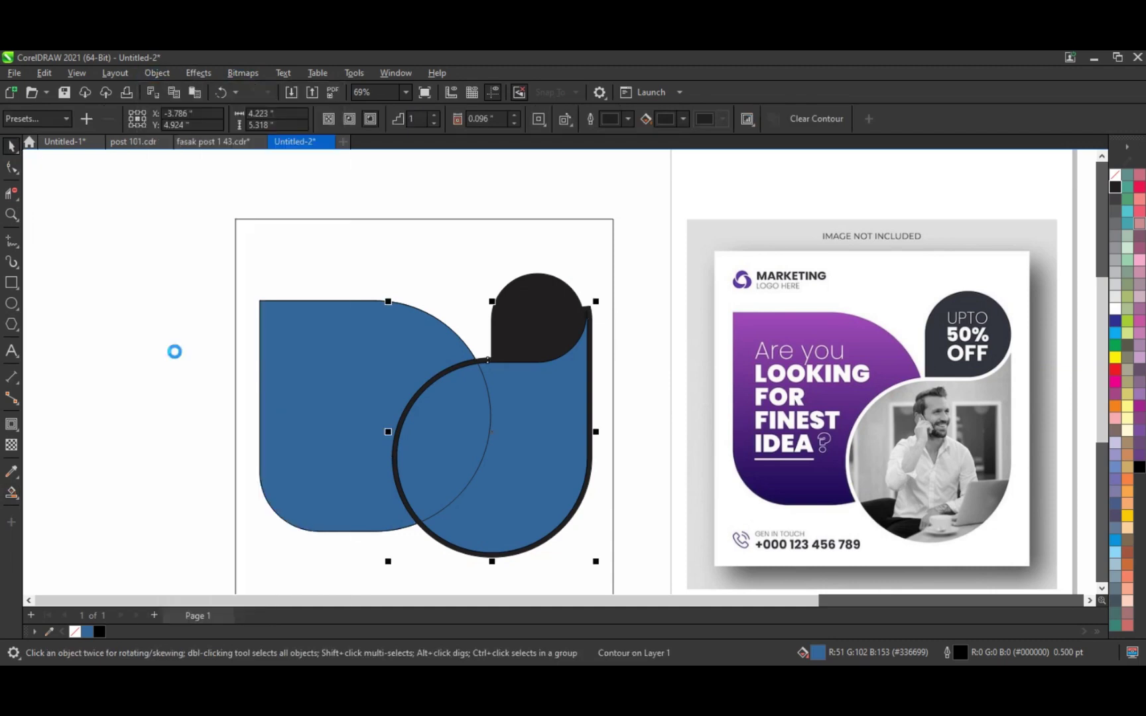
left_click(608, 330)
left_click(591, 313)
key("Delete")
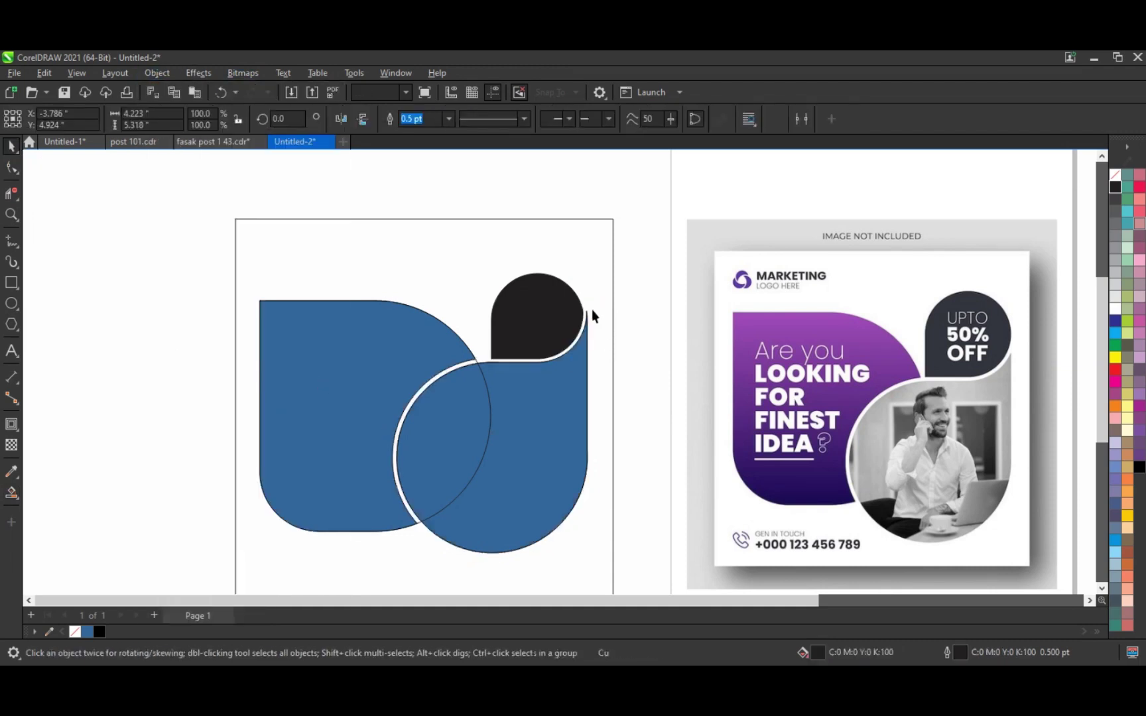
left_click(478, 388)
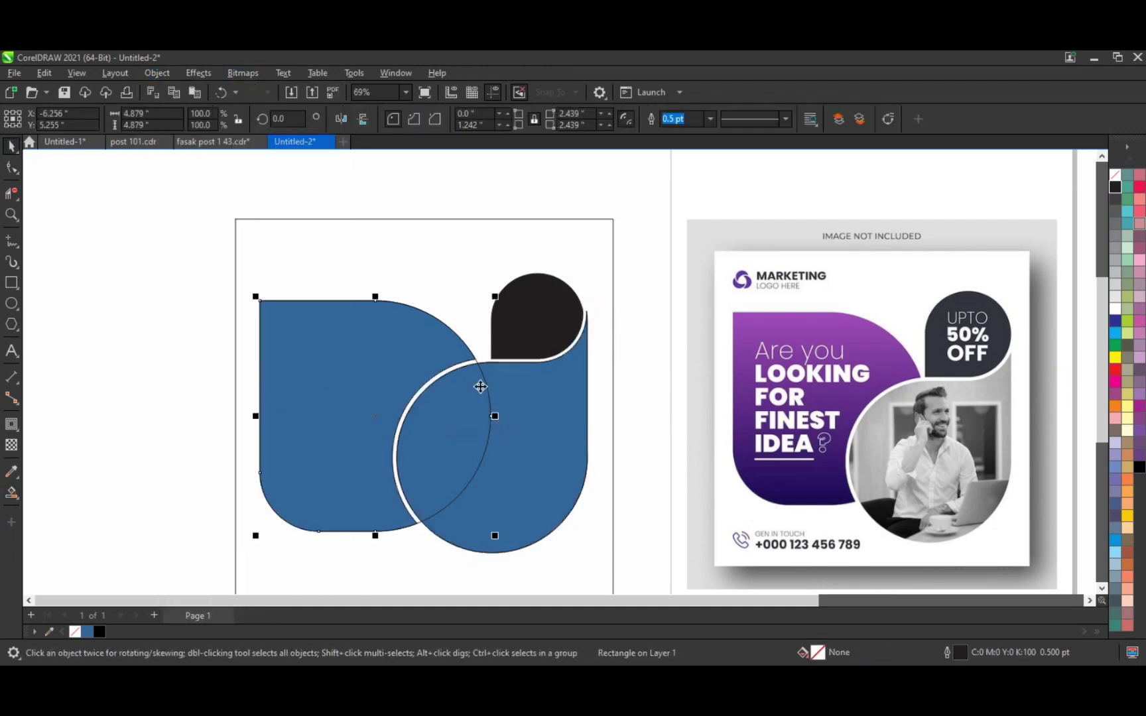
key("Escape")
Step: Sample navy, purple and dark grey colours from the reference design with the eyedropper
left_click(352, 435)
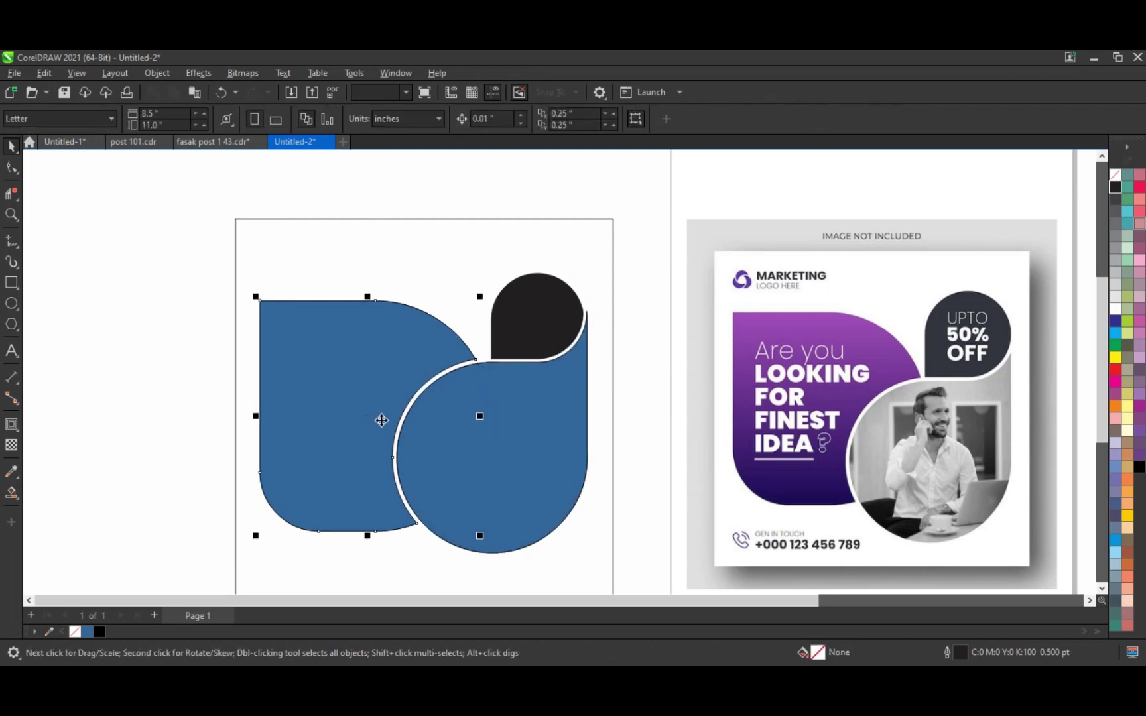
left_click(11, 473)
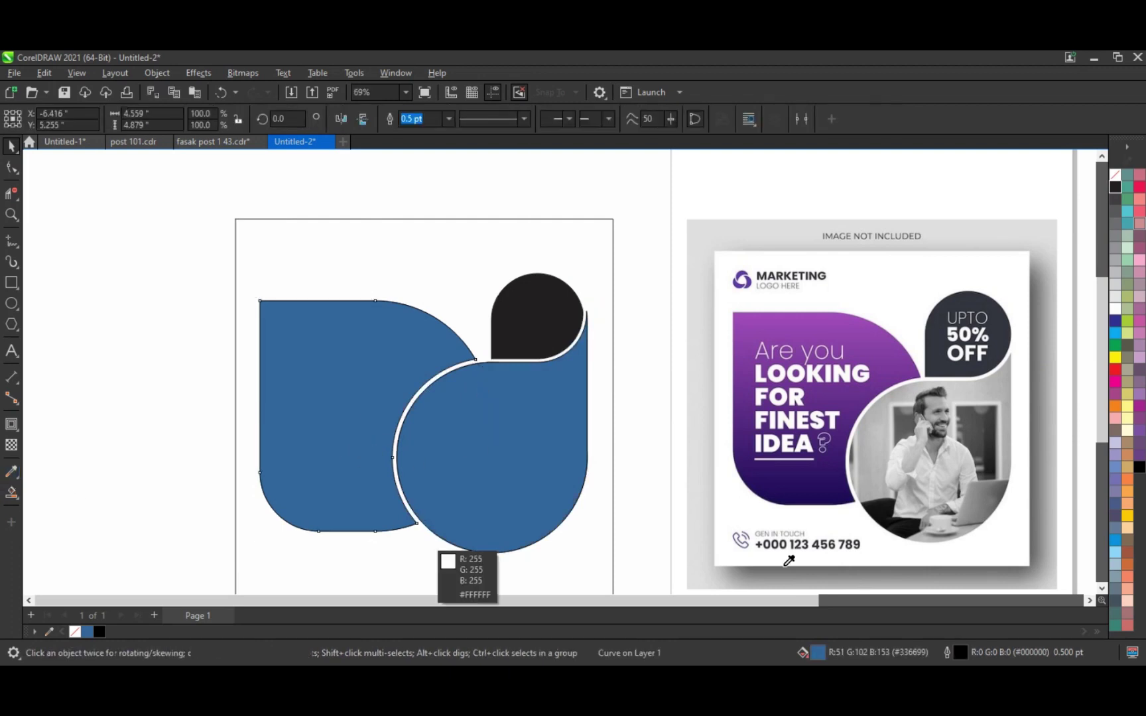
left_click(815, 496)
left_click(301, 509)
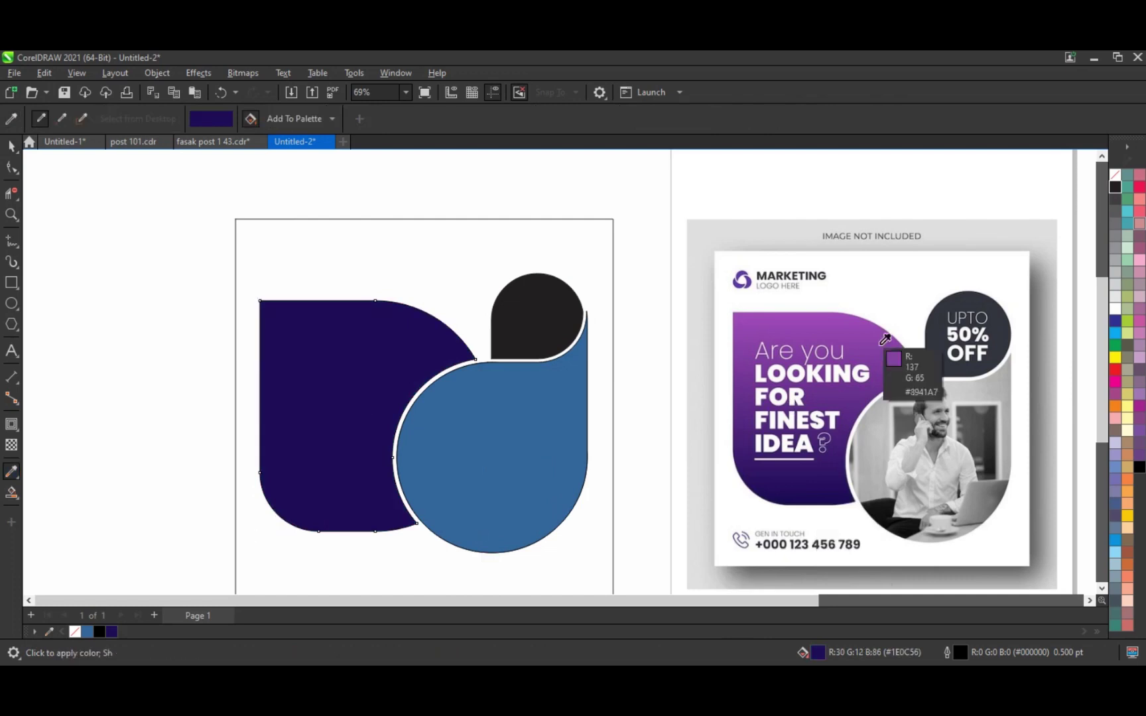
left_click(889, 358, "shift")
left_click(319, 414)
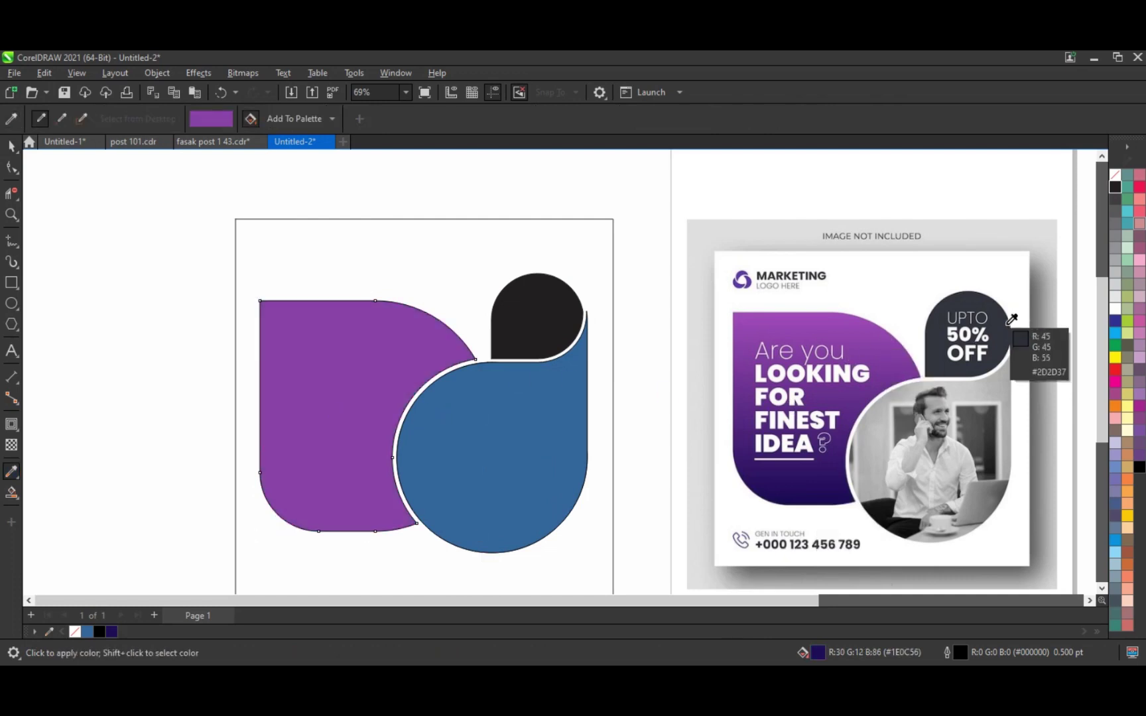
left_click(1005, 323, "shift")
left_click(378, 401)
Step: Give the large left shape a vertical purple-to-navy fountain fill
left_click(11, 146)
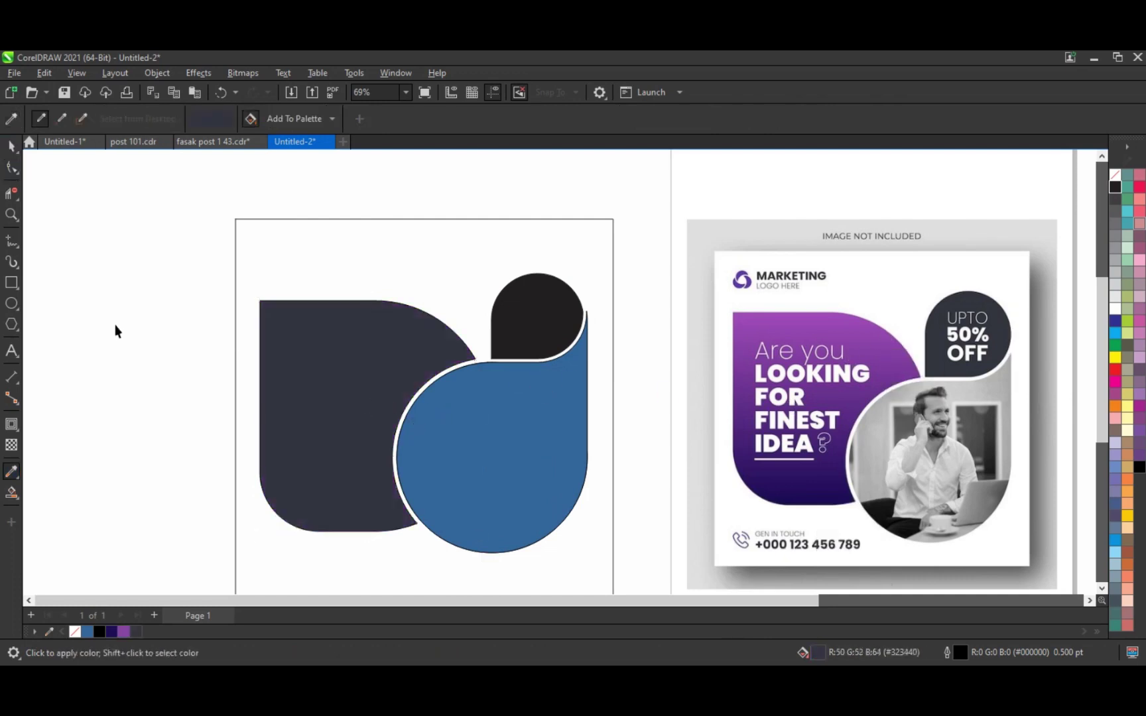
left_click(323, 476)
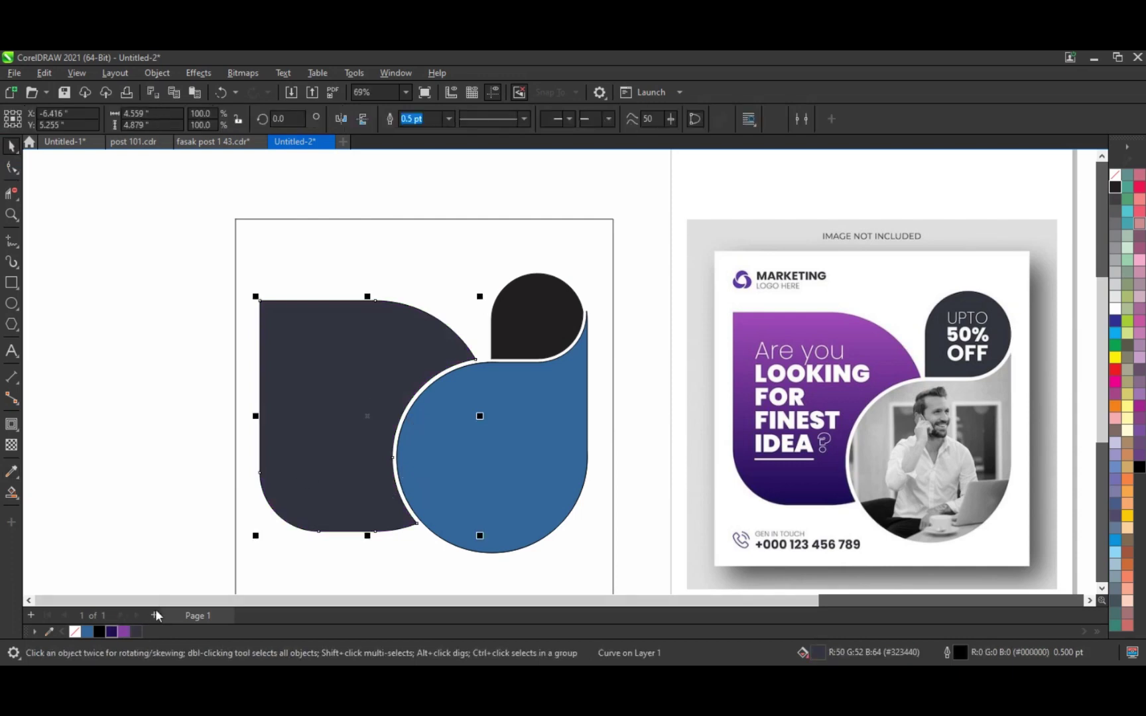
left_click(112, 632)
key("g")
left_click_drag(344, 524, 348, 338)
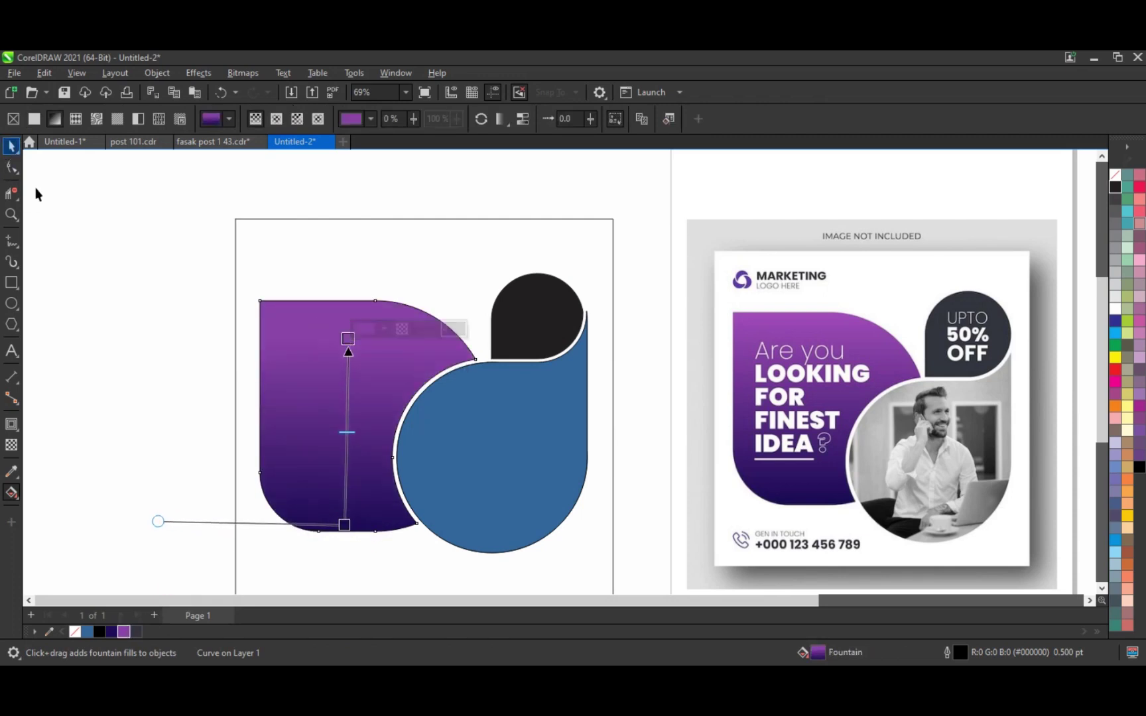
left_click(591, 334)
key("space")
Step: Fill the small top shape dark grey #323440 and remove its outline
left_click(464, 218)
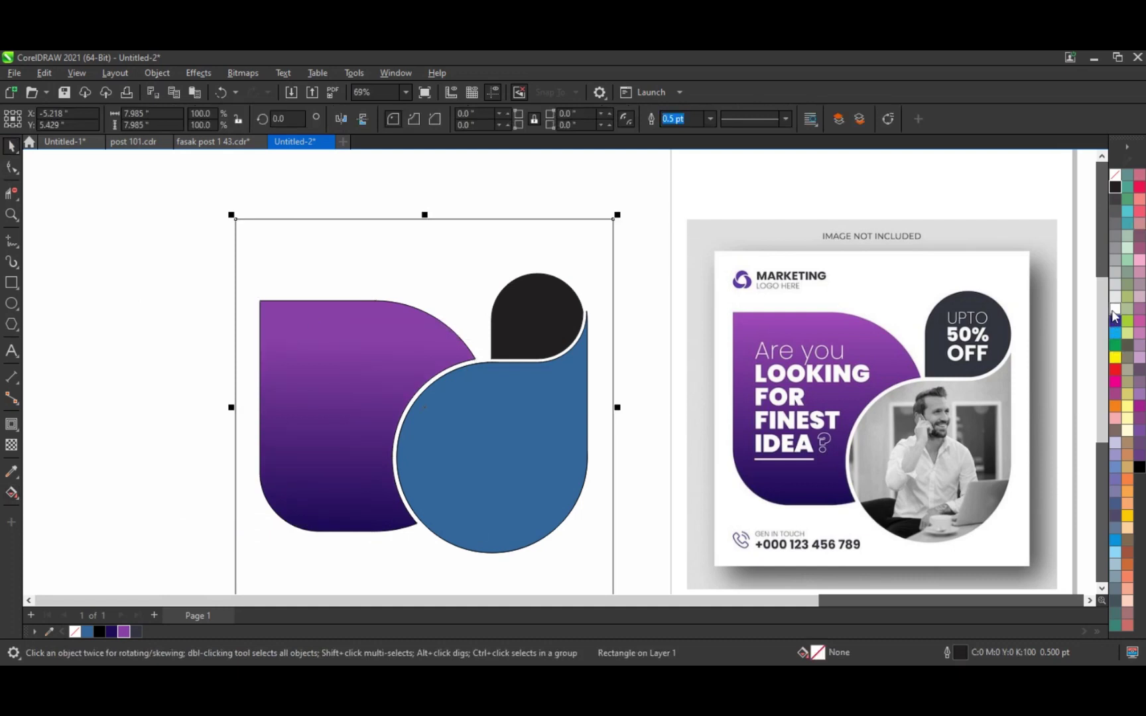
left_click(561, 331)
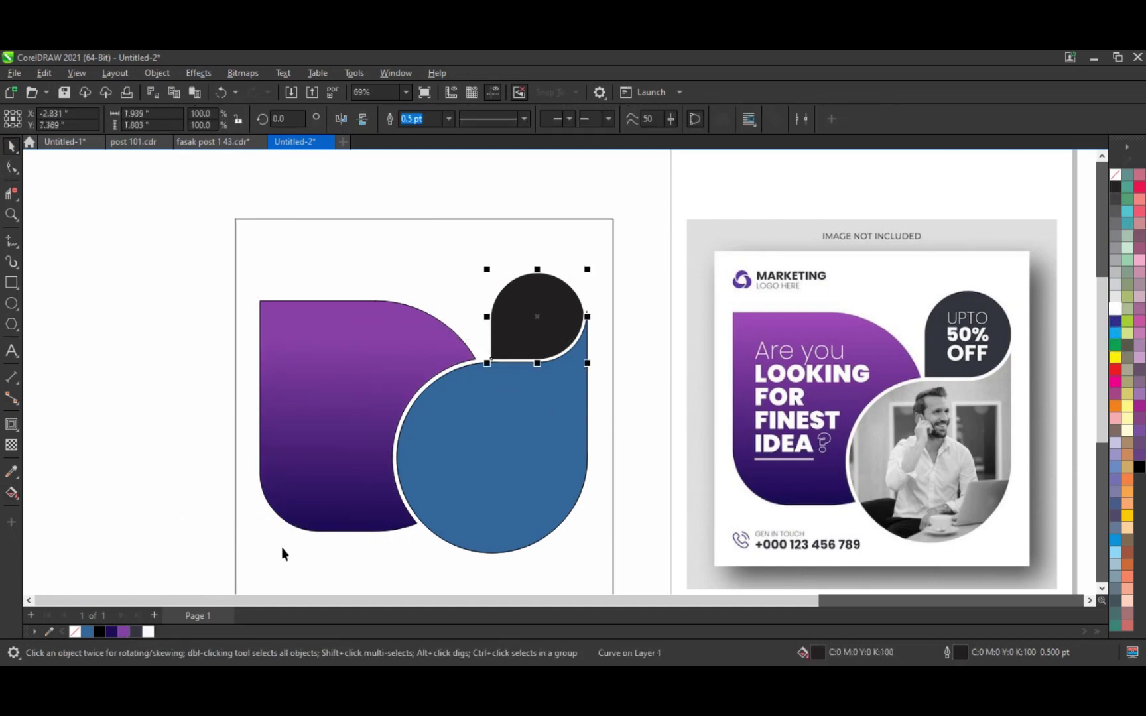
left_click(136, 628)
right_click(1122, 175)
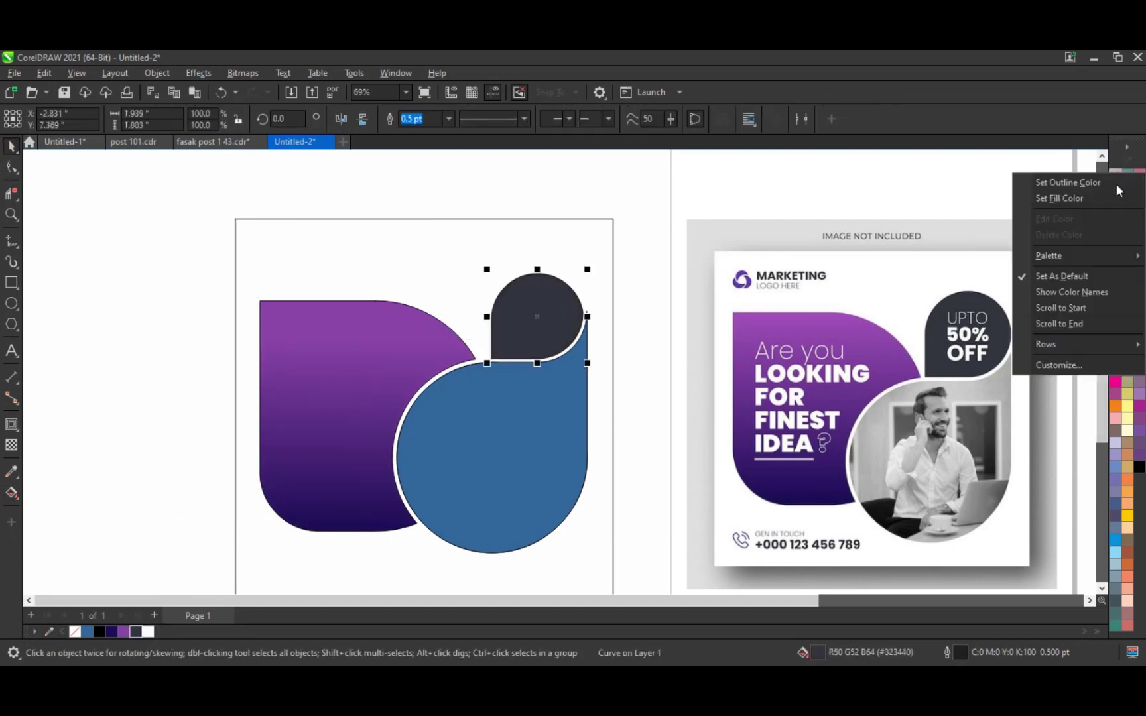
left_click(1114, 184)
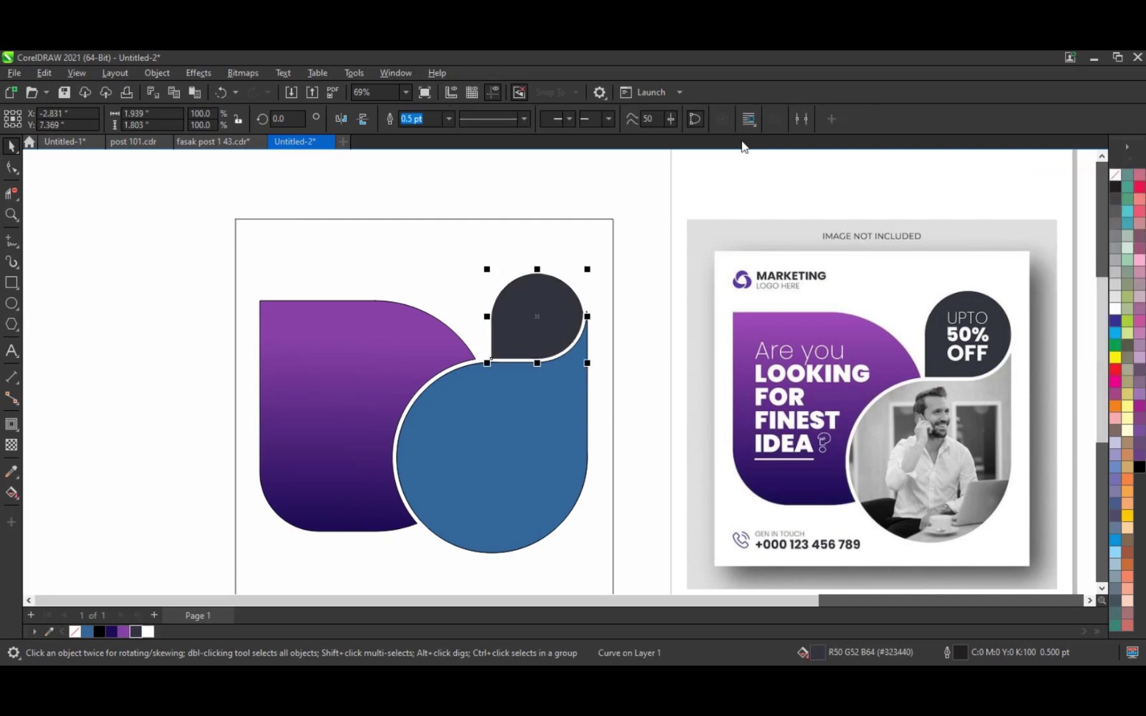
left_click(699, 193)
Step: Convert the office photo to Grayscale (8-bit) and PowerClip it into the blue circle
scroll(701, 193, "down", 2)
scroll(700, 194, "down", 1)
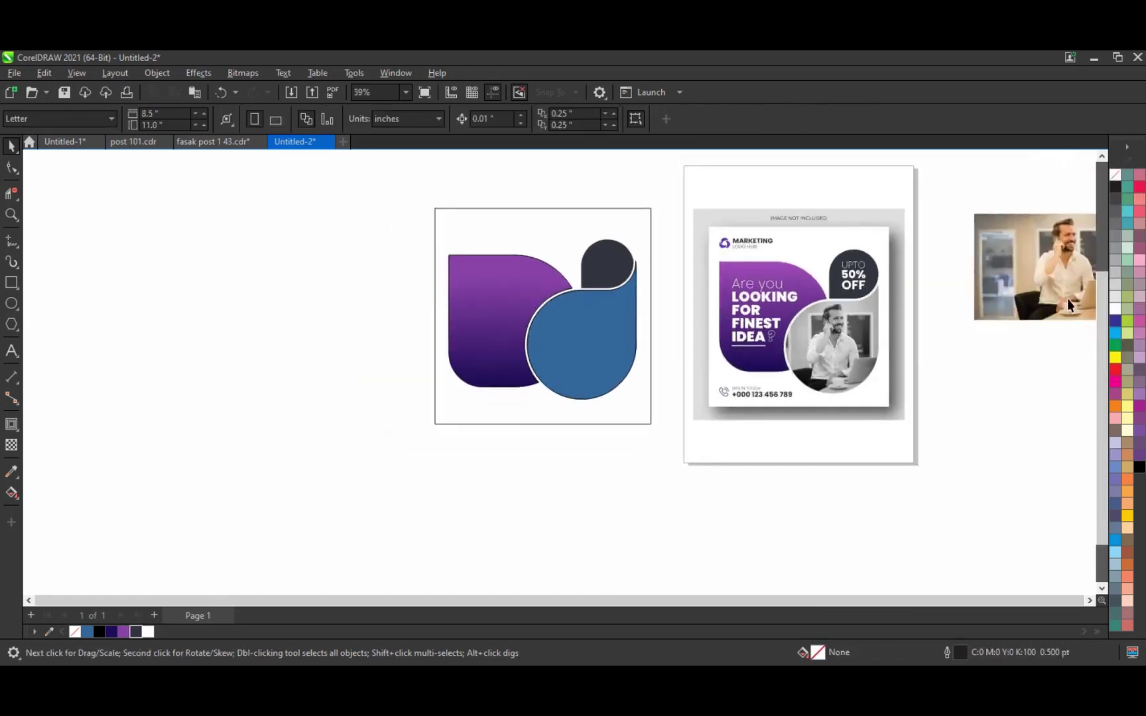
left_click_drag(1059, 300, 327, 310)
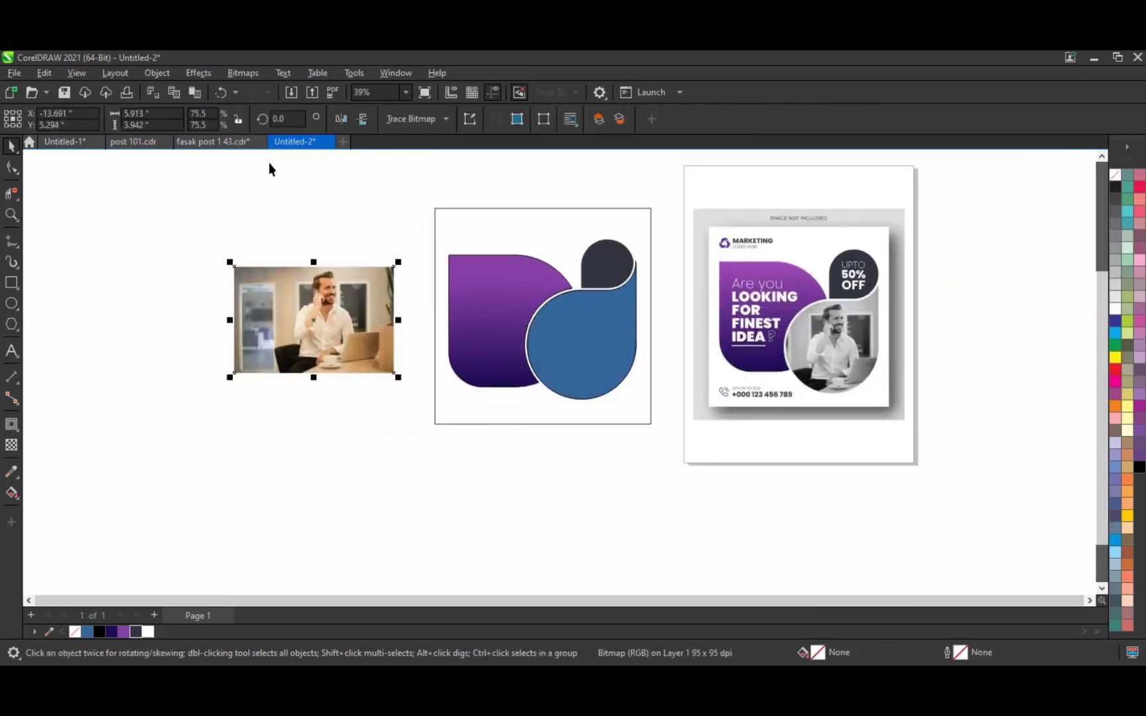
left_click(242, 73)
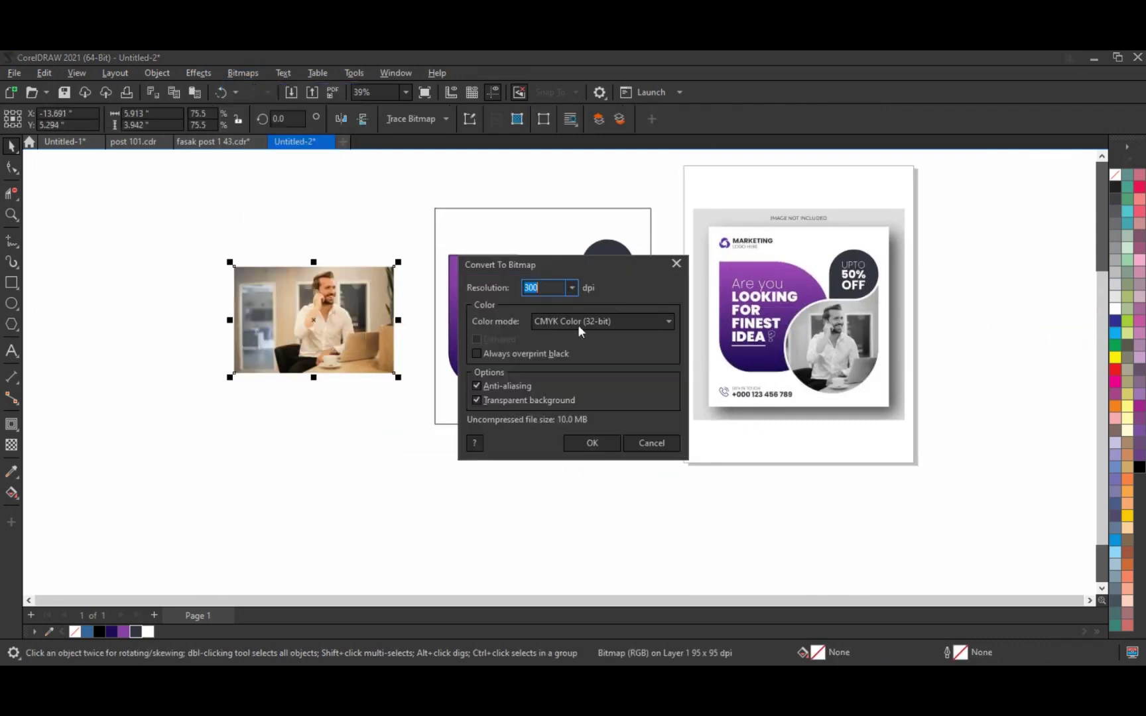
left_click(600, 321)
left_click(587, 358)
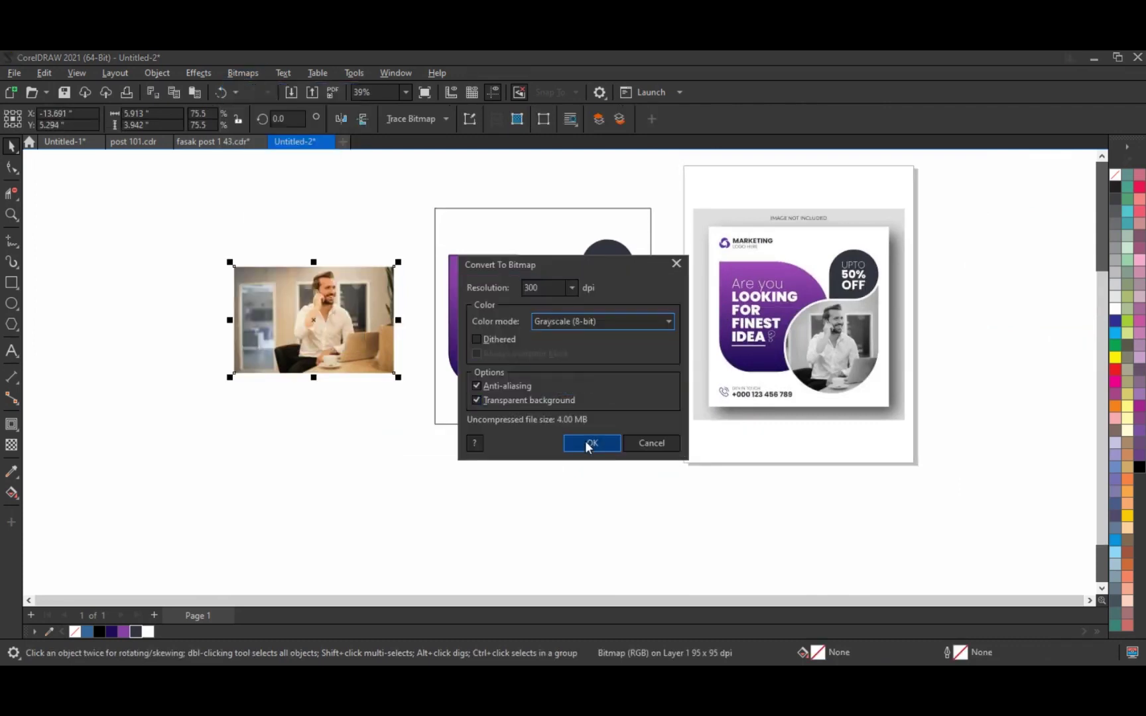
left_click(586, 443)
left_click(600, 341)
Step: Enlarge and reposition the grayscale photo inside the circle so the man is framed like the reference
double_click(600, 341)
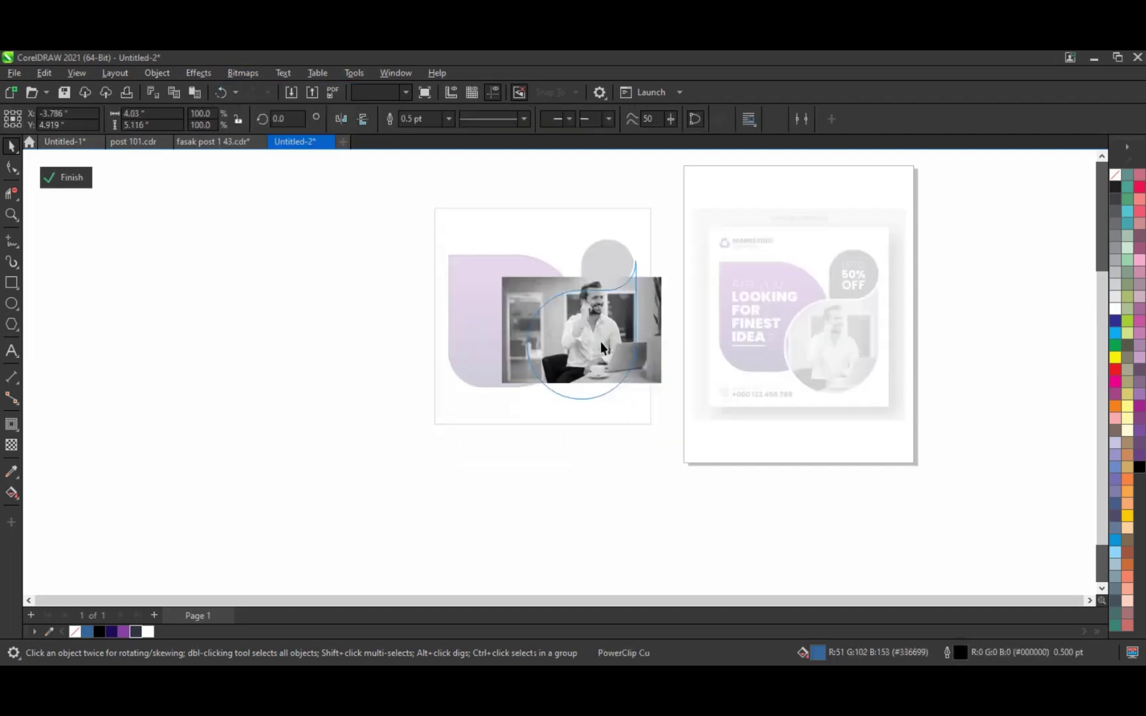
left_click_drag(665, 387, 684, 400)
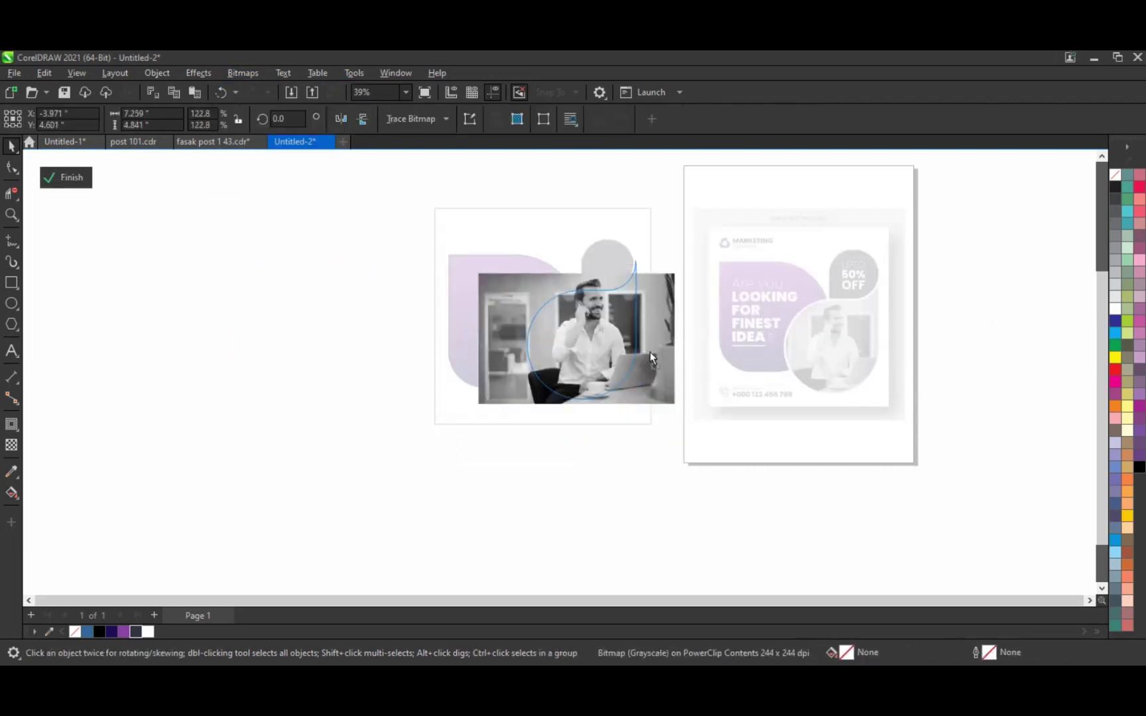
left_click_drag(653, 361, 650, 361)
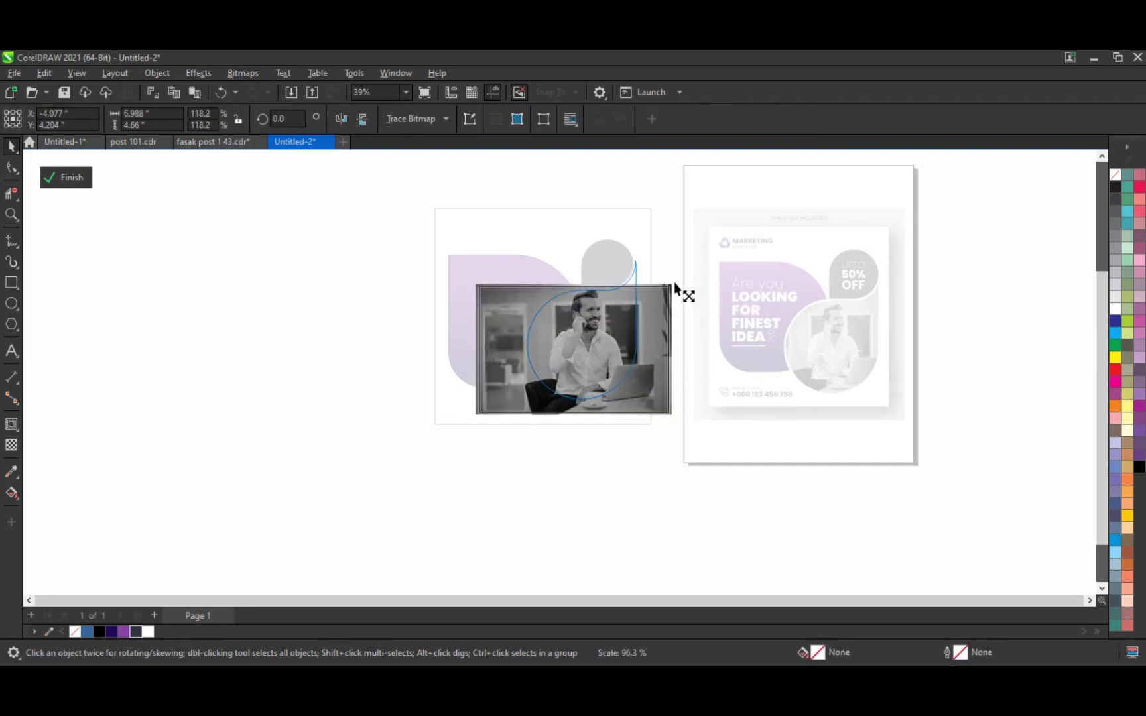
left_click_drag(676, 280, 672, 283)
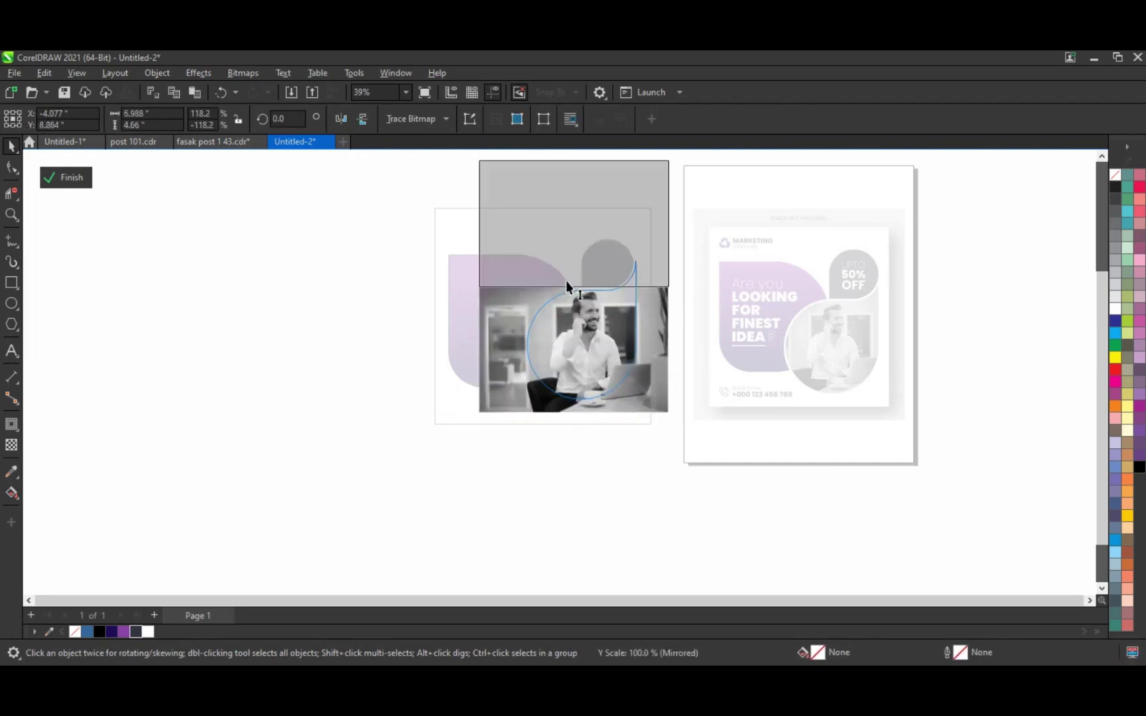
left_click_drag(568, 339, 566, 280)
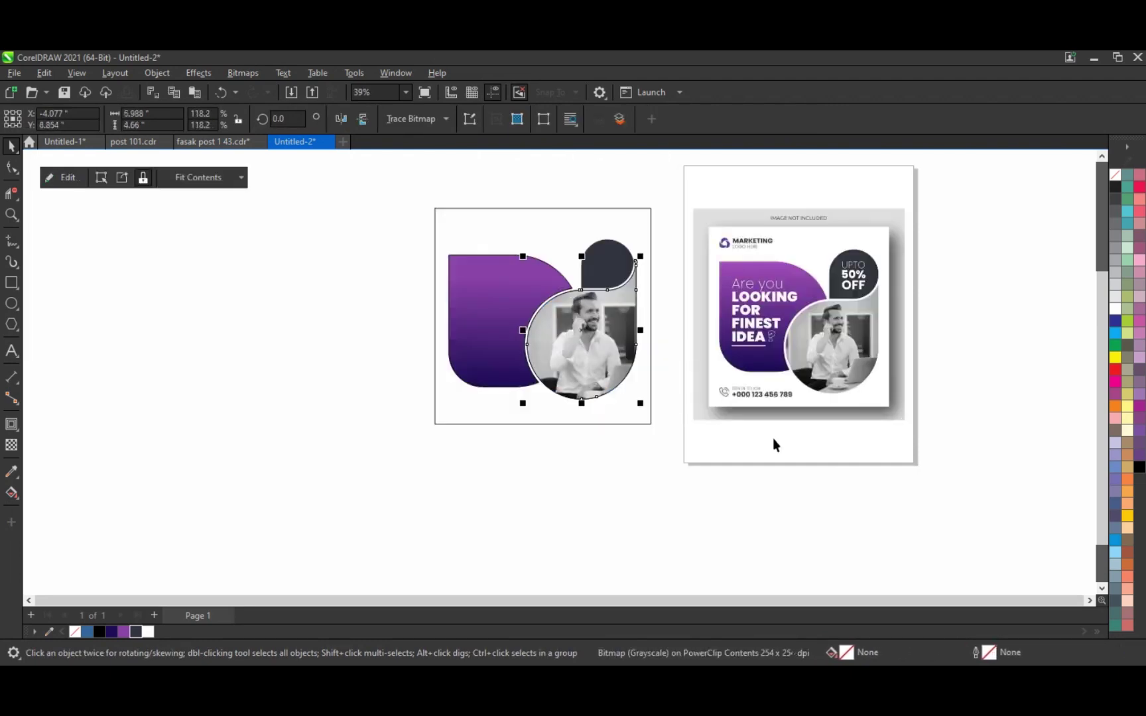
left_click_drag(382, 220, 661, 433)
Step: Marquee-select both designs together
right_click(1114, 183)
left_click(378, 212)
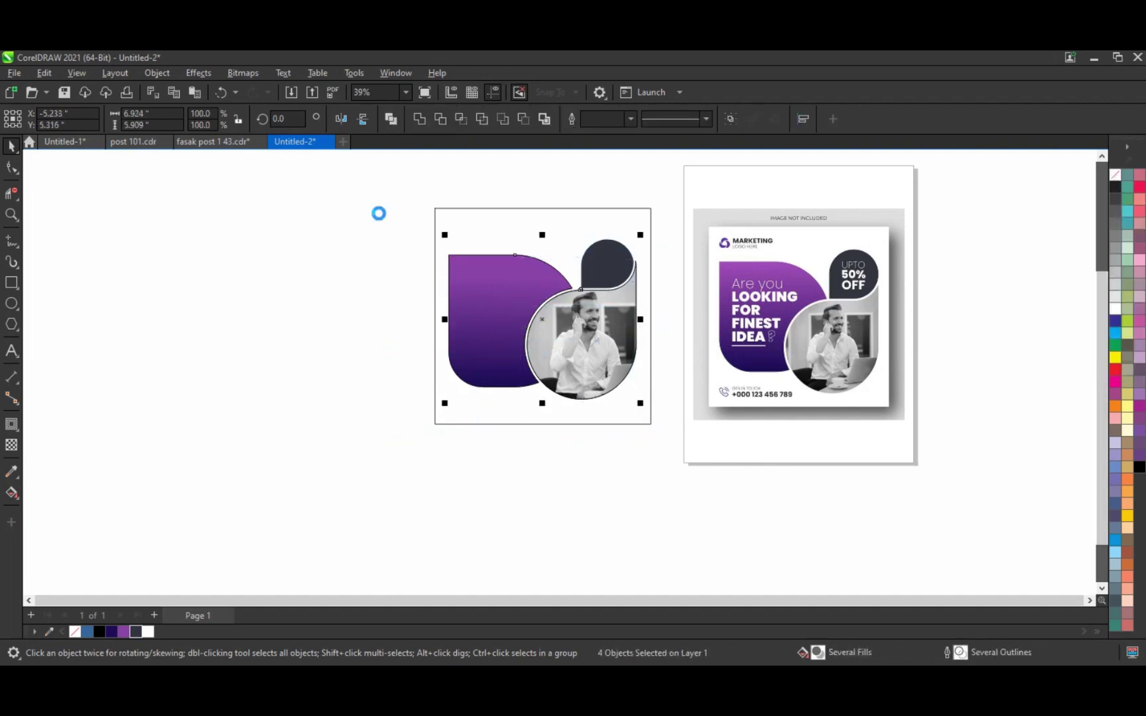
left_click_drag(371, 178, 940, 458)
Step: Delete two redundant nodes from the dark top cap, leaving seven nodes and the same outline
key("shift+F2")
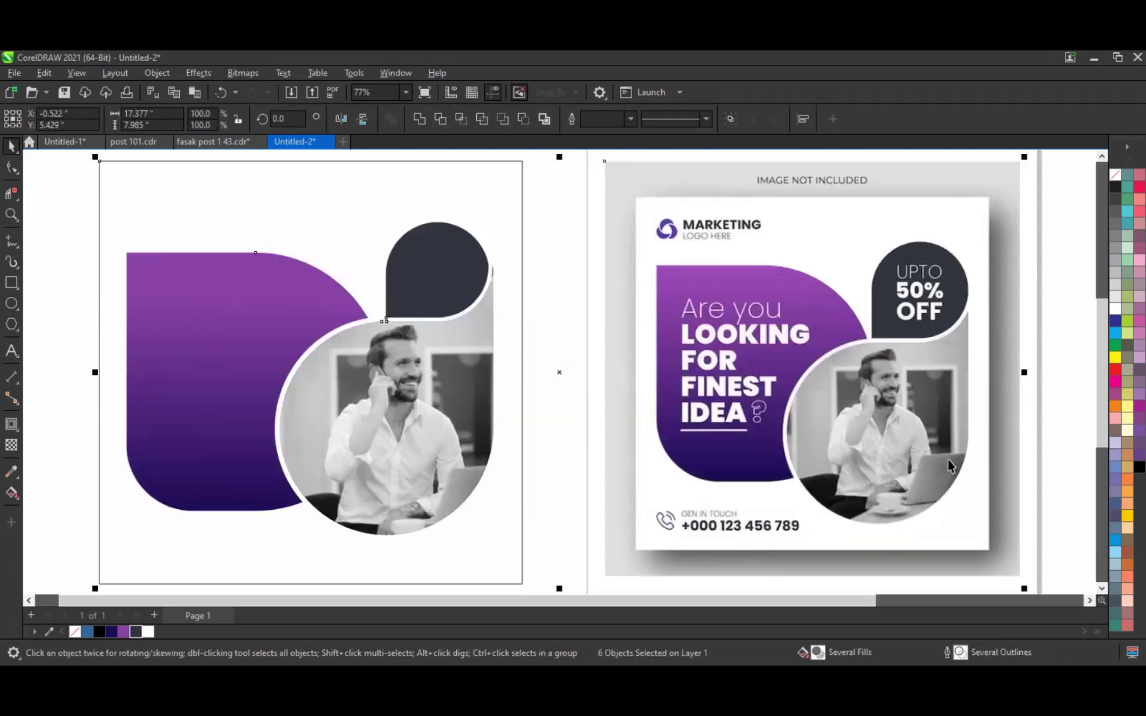
key("Escape")
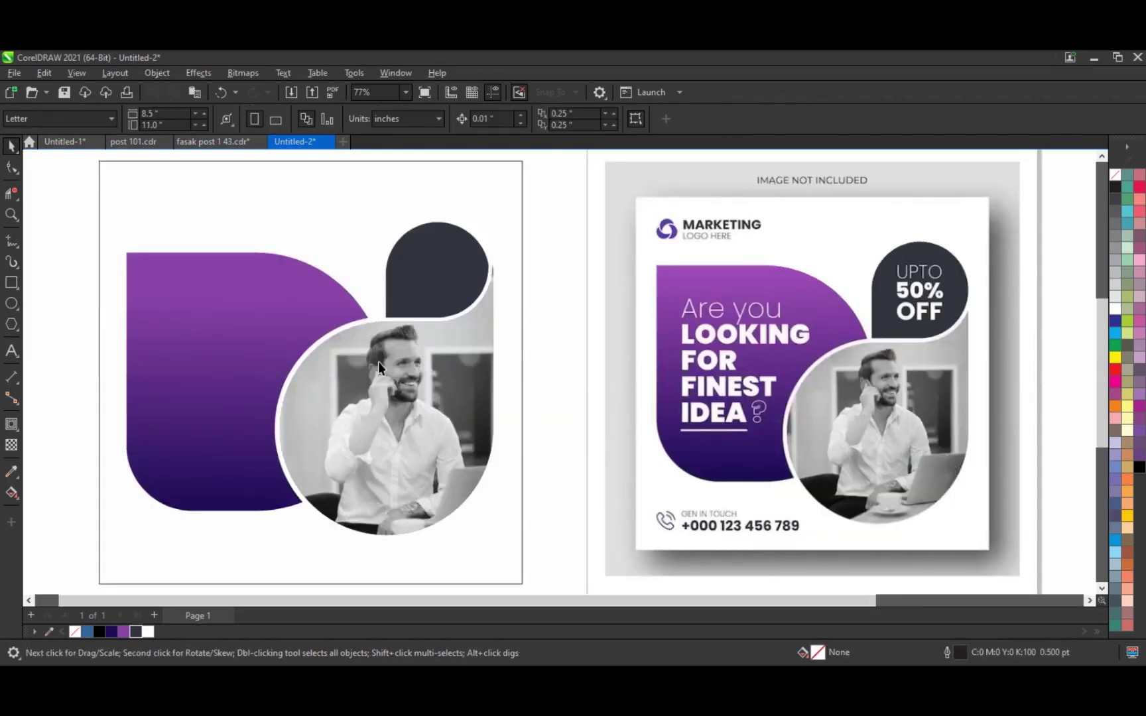
left_click(456, 285)
left_click(10, 171)
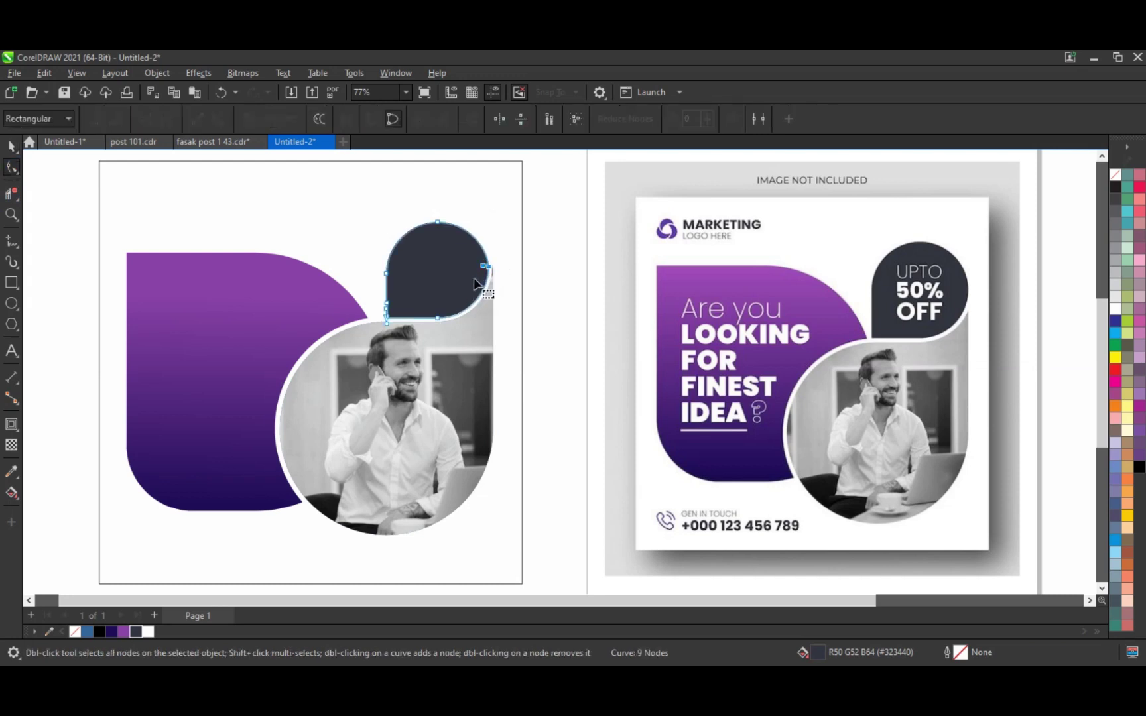
key("Delete")
left_click(10, 146)
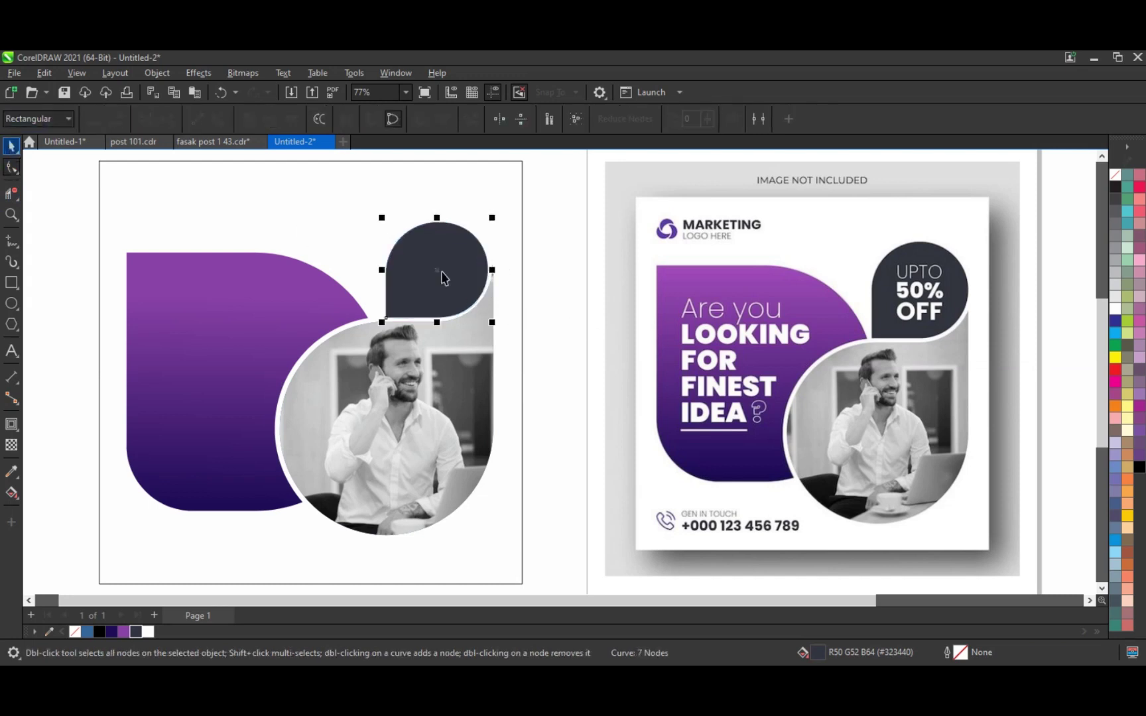
left_click(548, 260)
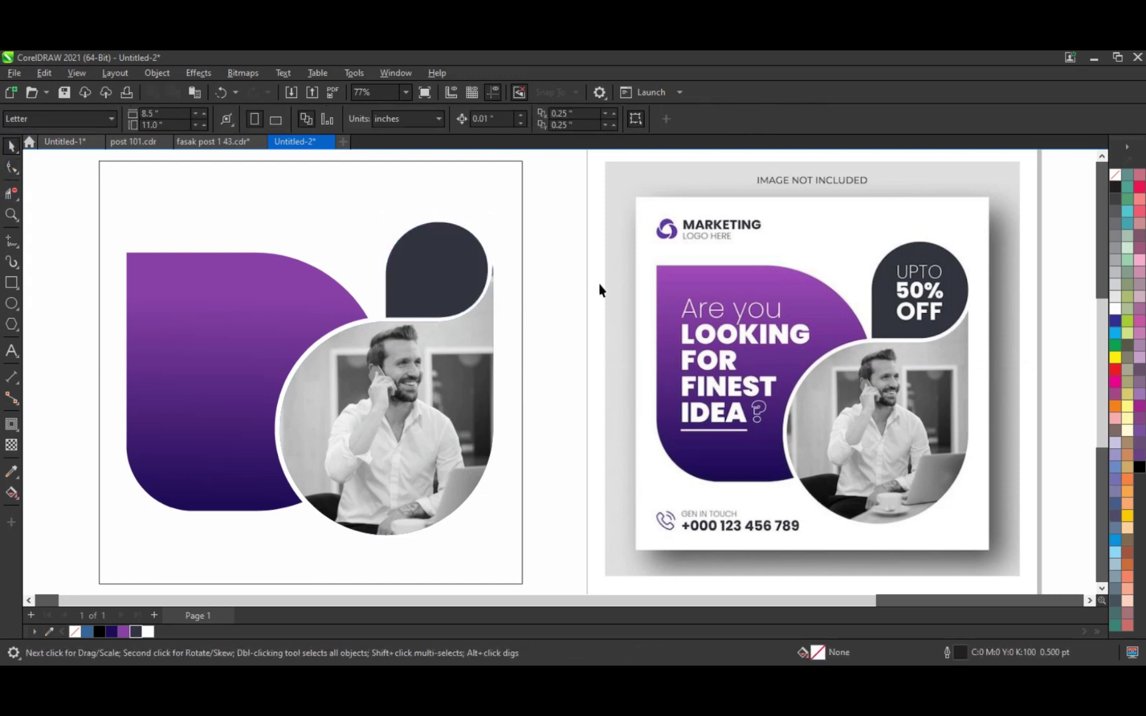
Step: Paste the 'Are you LOOKING FOR FINEST IDEA?' headline onto the purple shape
left_click(11, 351)
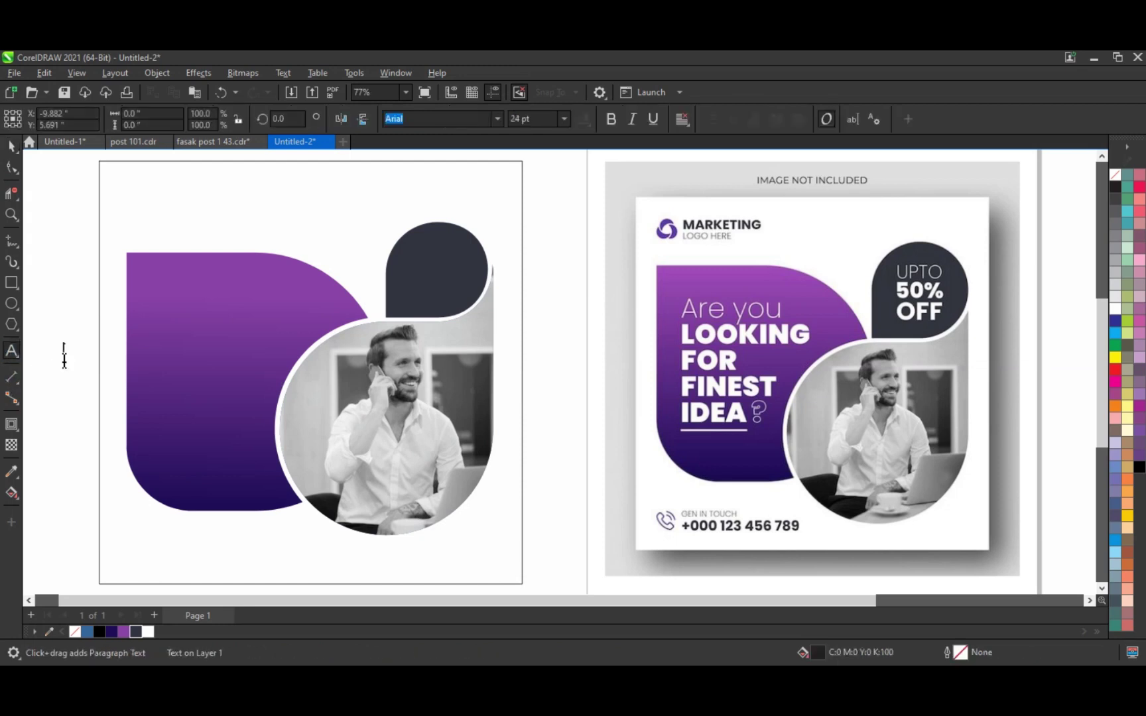
key("ctrl+v")
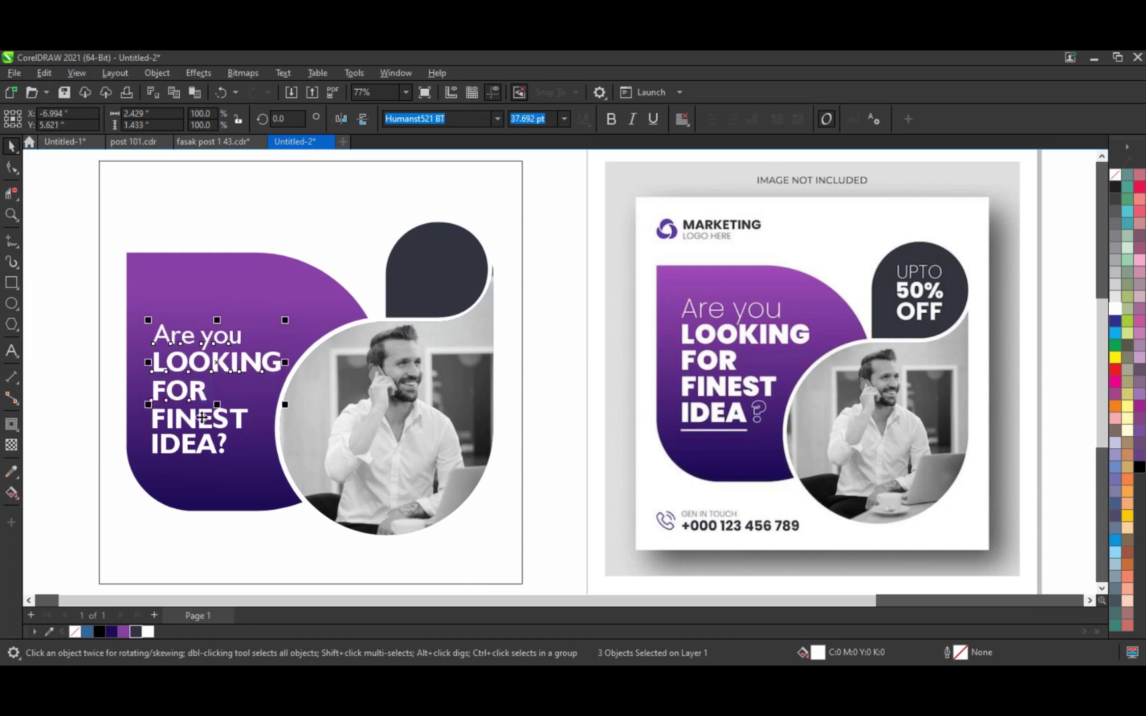
left_click(202, 418, "shift")
left_click(198, 439, "shift")
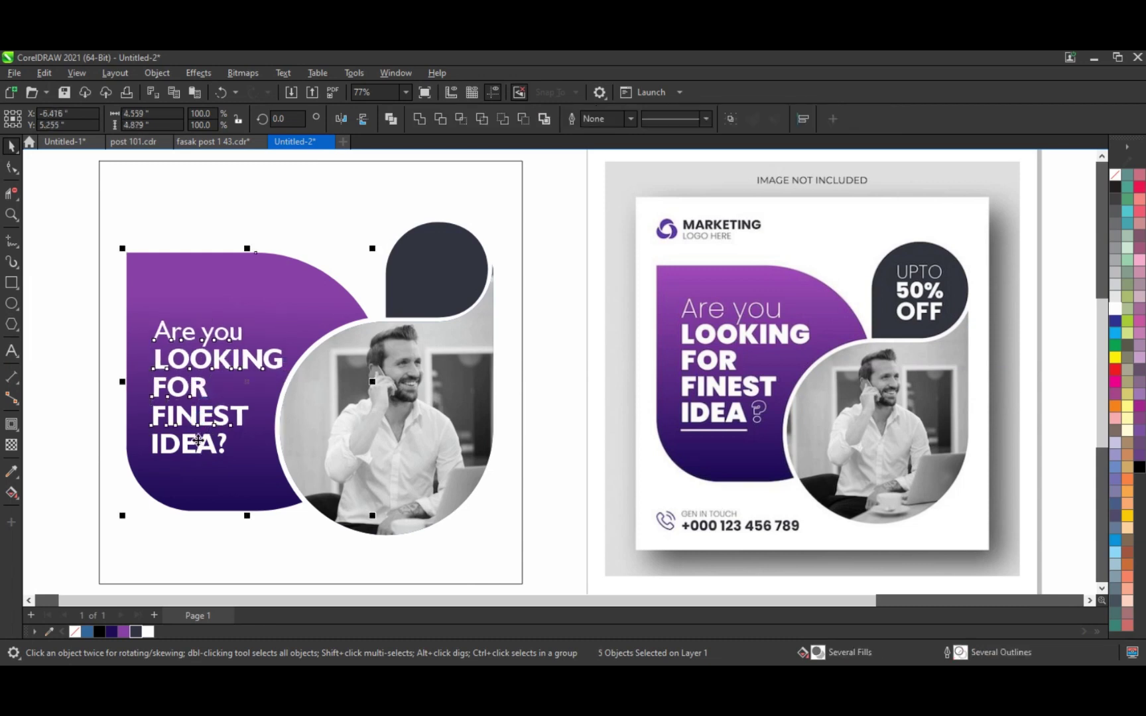
Step: Drag a copy of the 'Are you' text into the dark circle at top right
left_click_drag(58, 291, 311, 493)
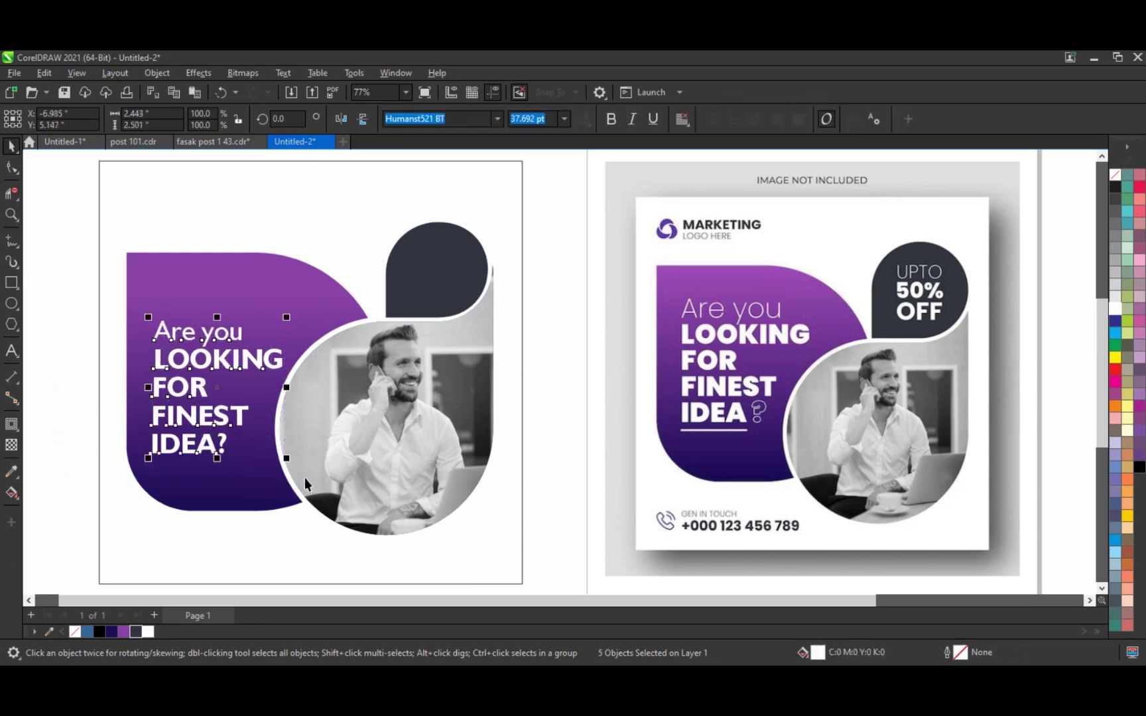
left_click(42, 320)
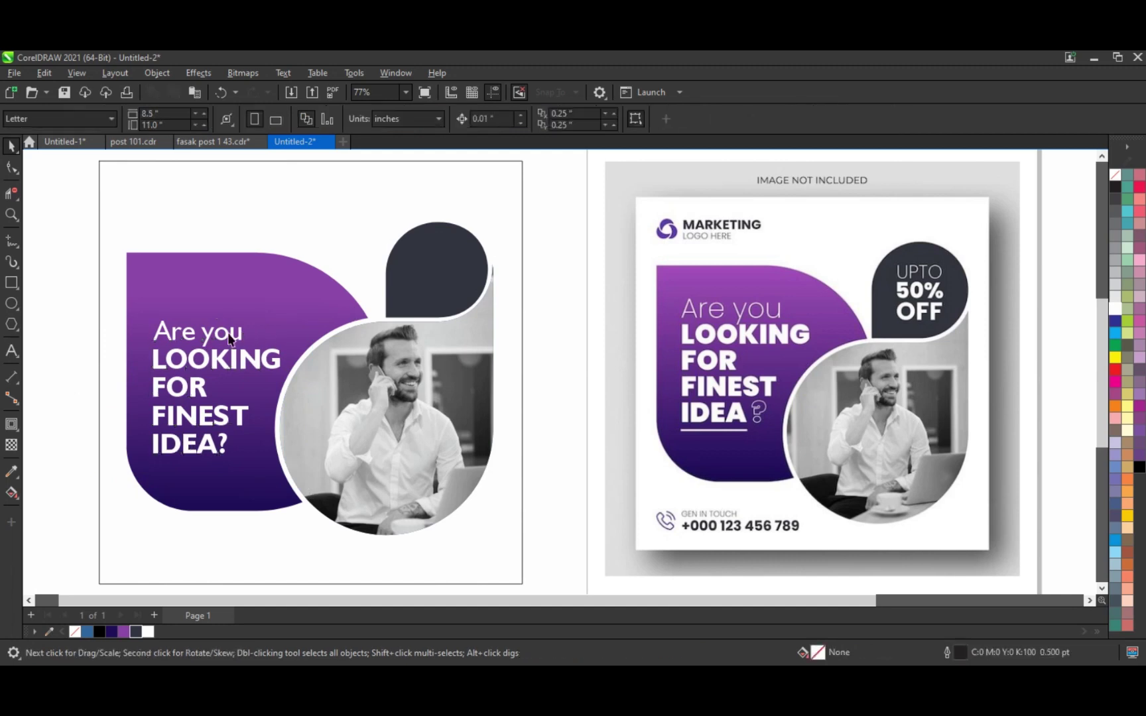
left_click_drag(228, 339, 468, 272)
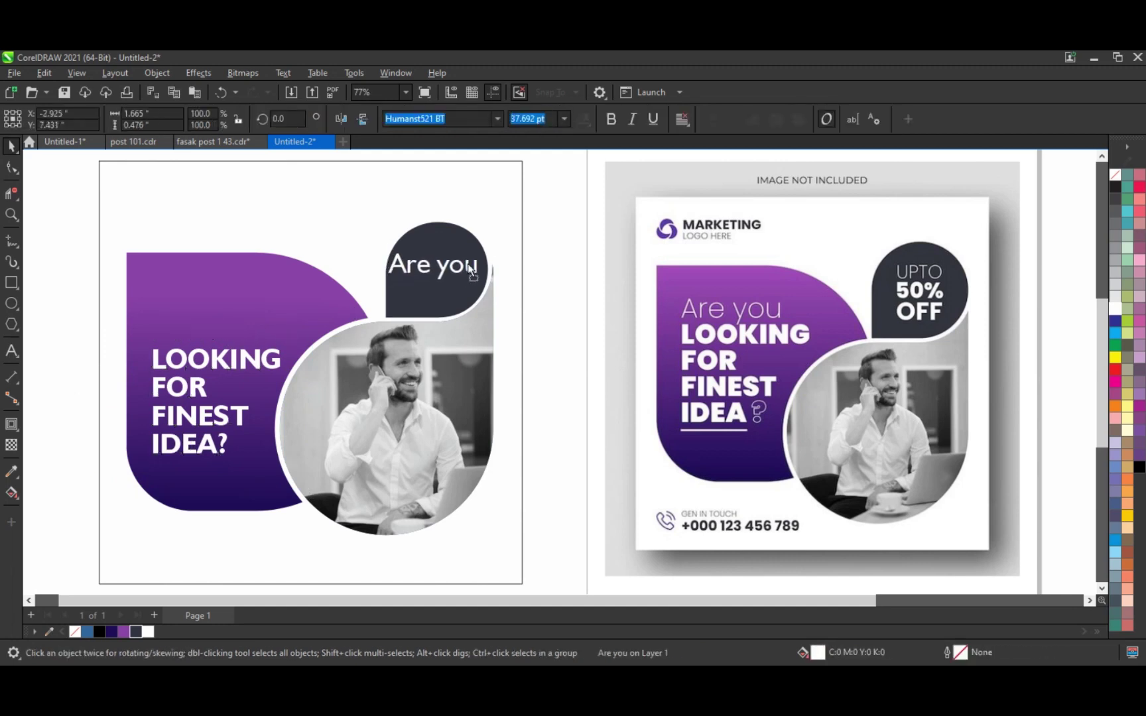
Step: Replace the dark circle's text with 'UPTO 50% OFF'
left_click(11, 350)
key("ctrl+a")
type("UPTO 50")
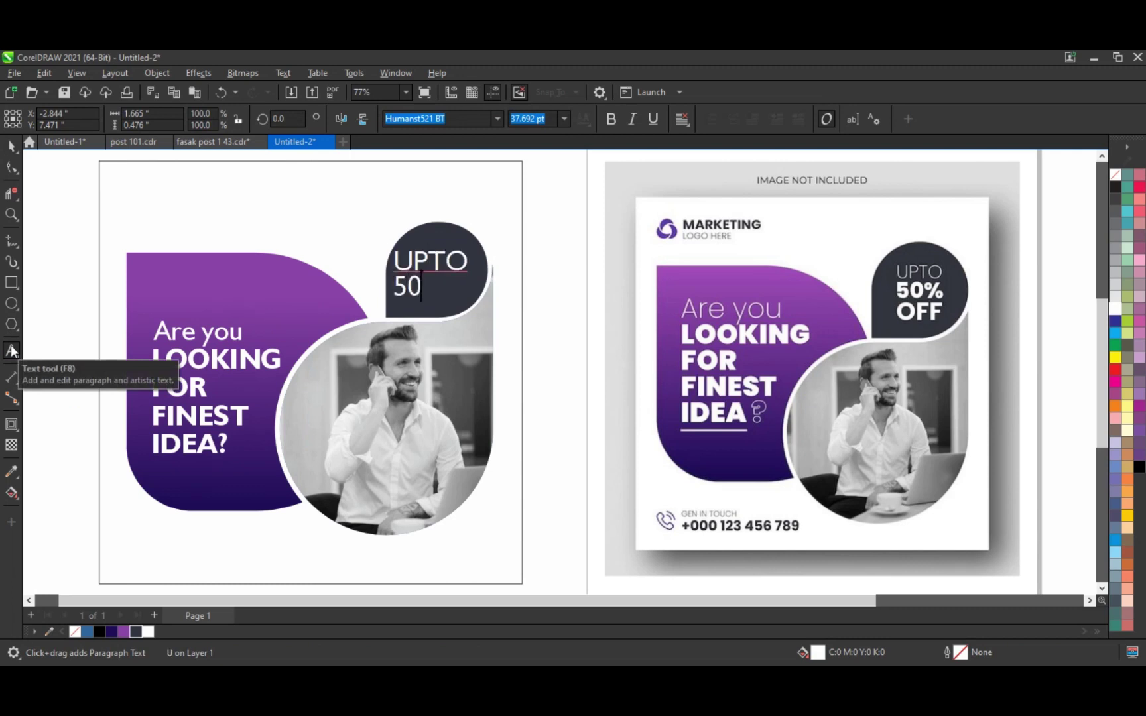
type("% ")
type("O")
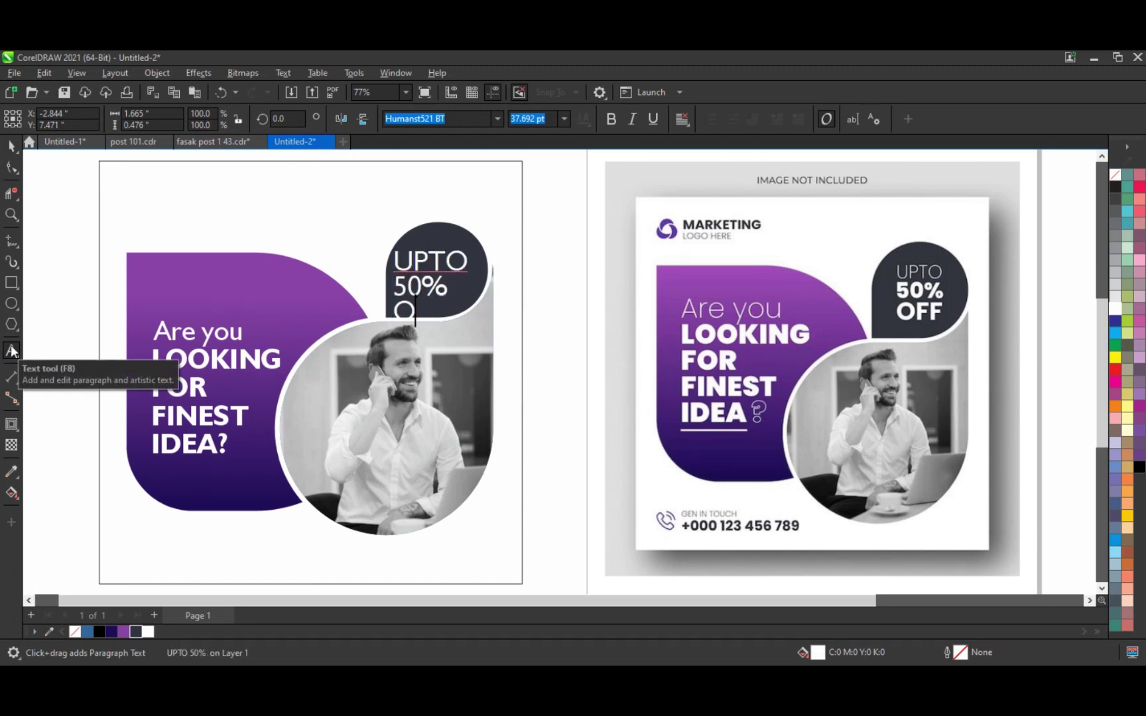
type("FF")
left_click(12, 146)
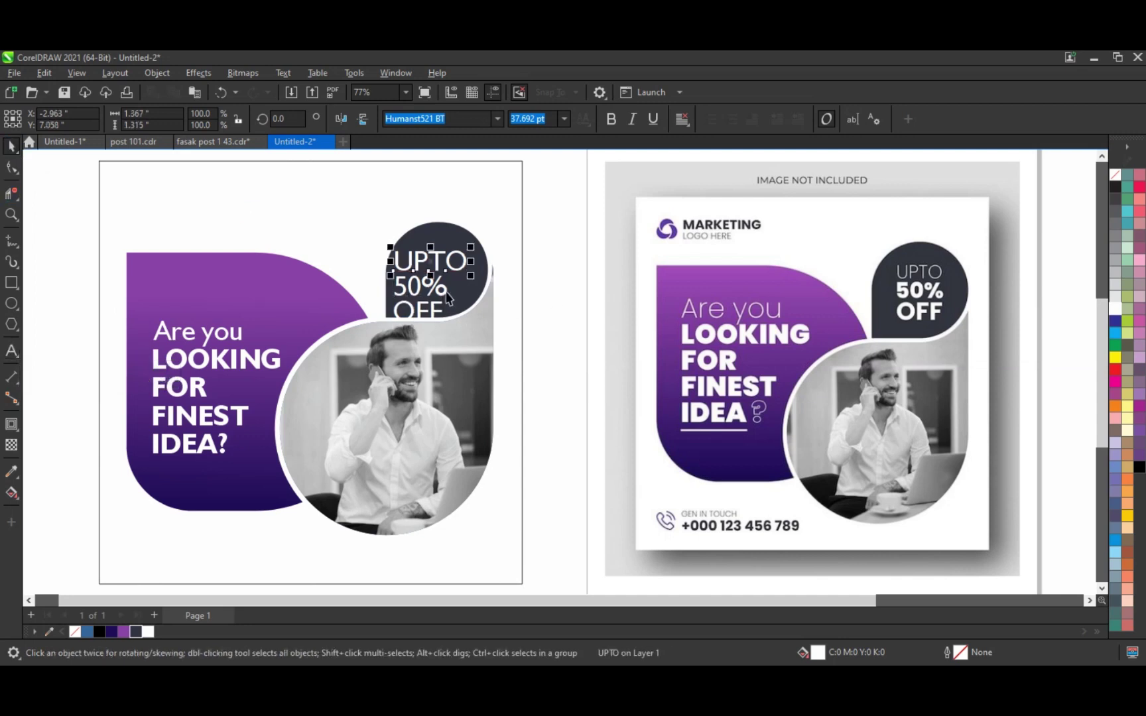
Step: Enlarge and bold '50% OFF', then scale the badge text down to fit the circle
left_click_drag(451, 329, 476, 371)
left_click(611, 119)
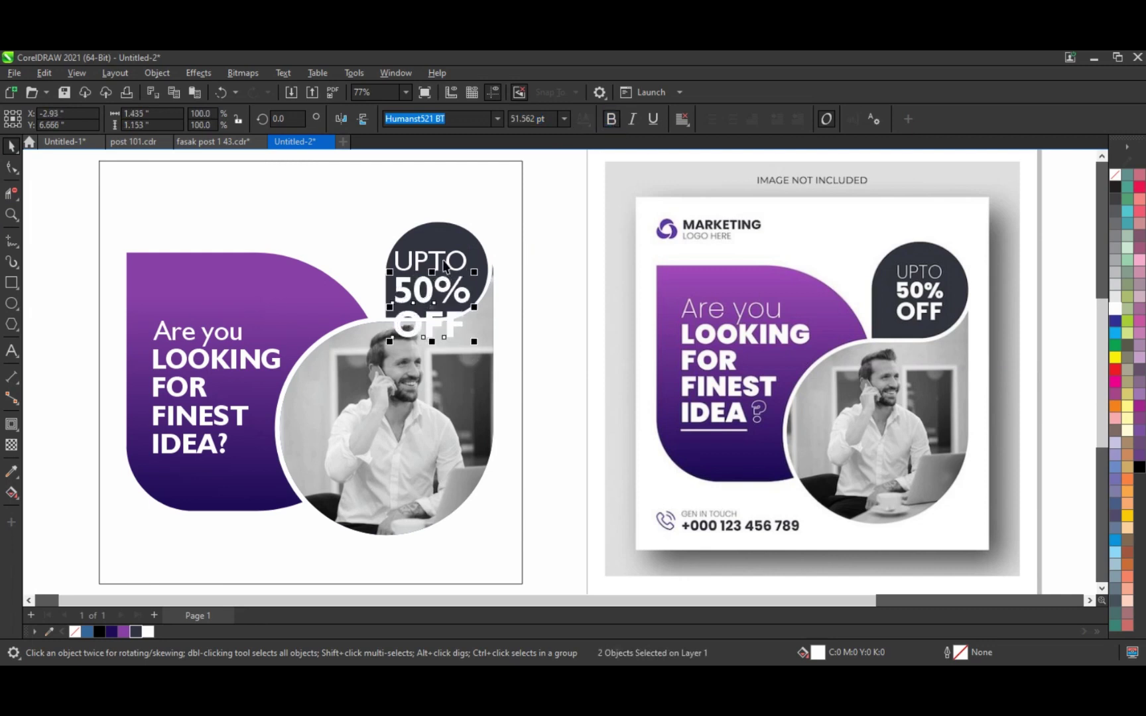
mouse_move(474, 341)
left_mouse_down()
mouse_move(421, 292)
mouse_move(448, 279)
mouse_move(470, 312)
left_mouse_up()
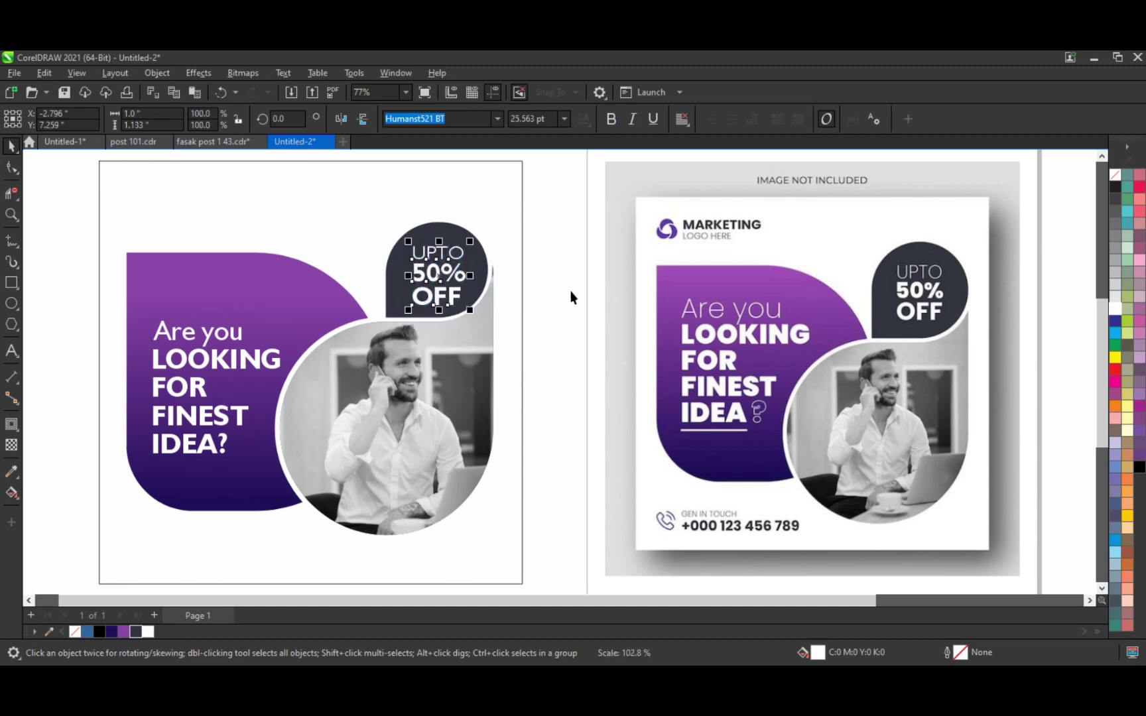
left_click(569, 290)
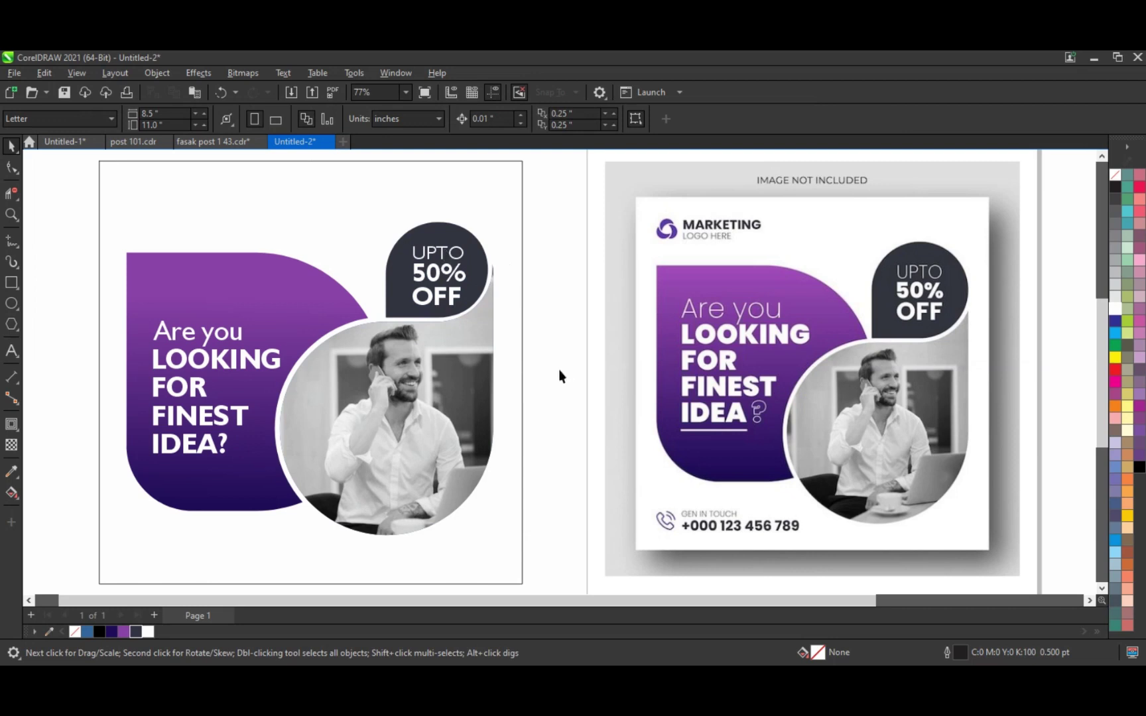
Step: Shift the upper flipped photo copy slightly left inside the circular PowerClip frame
right_click(479, 330)
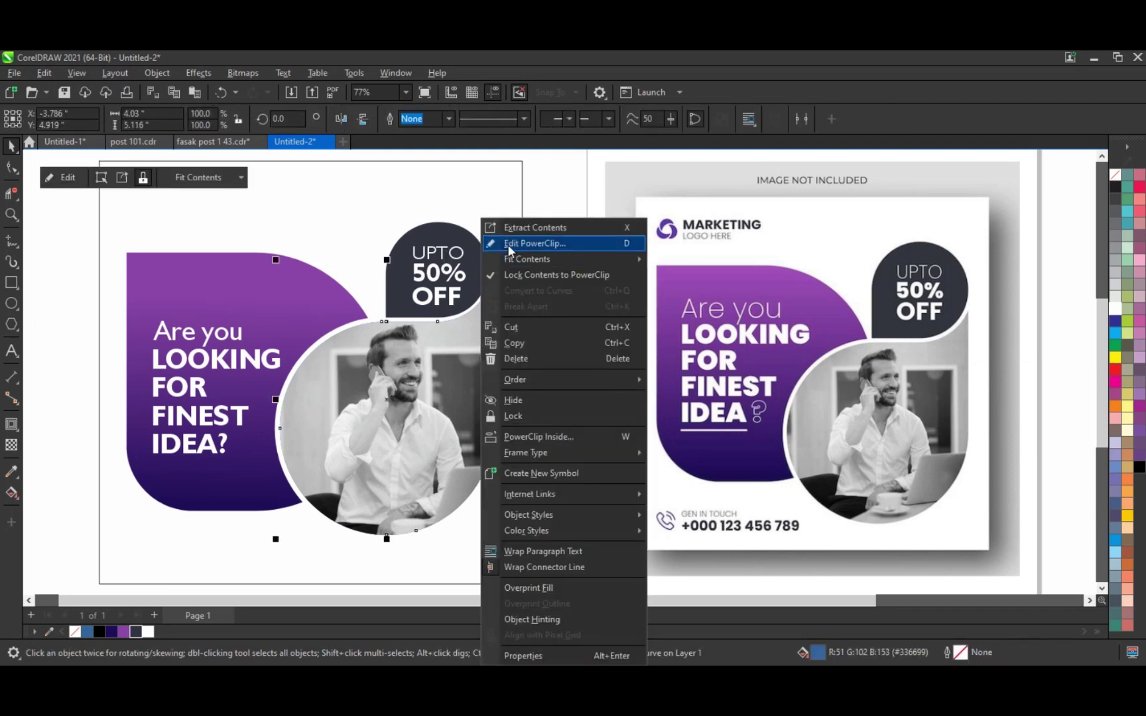
left_click(508, 245)
left_click(433, 271)
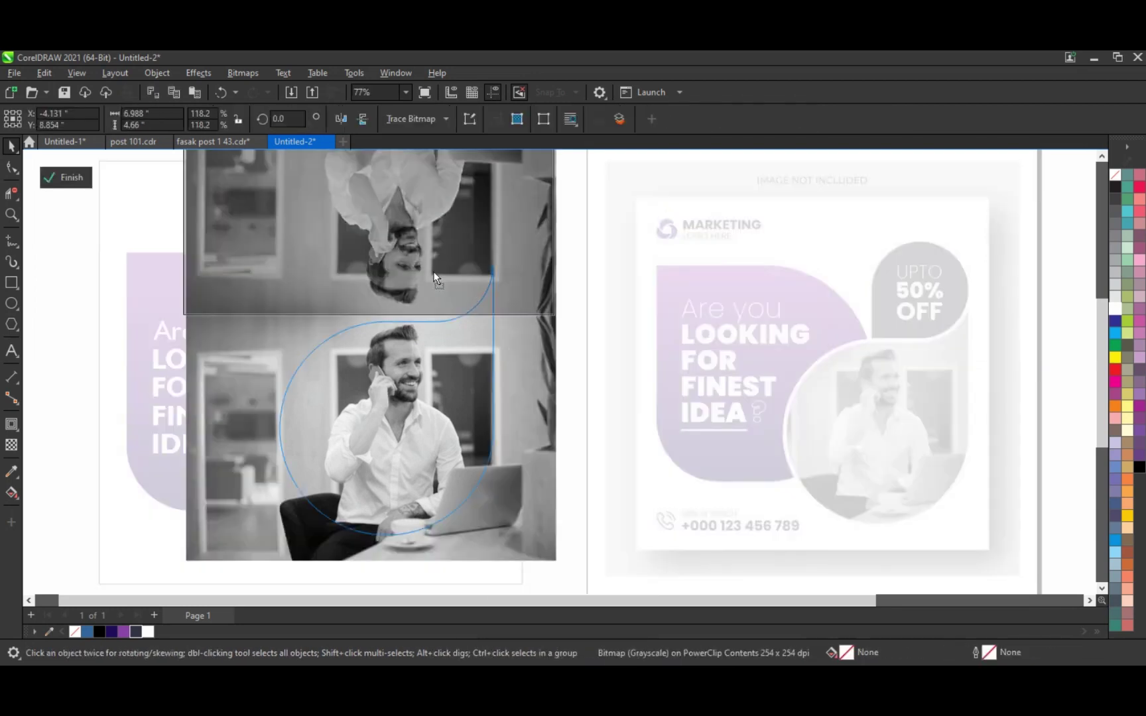
left_click_drag(433, 271, 418, 269)
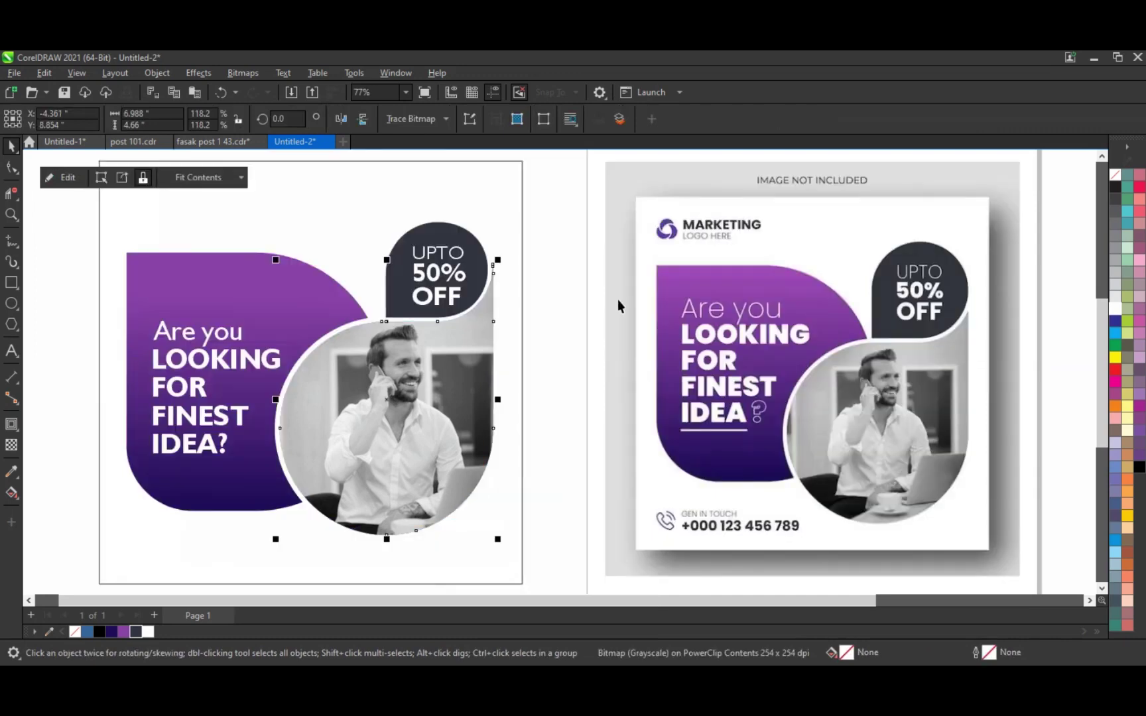
left_click(590, 312)
Step: Marquee-select every object of the finished post
scroll(591, 312, "down", 1)
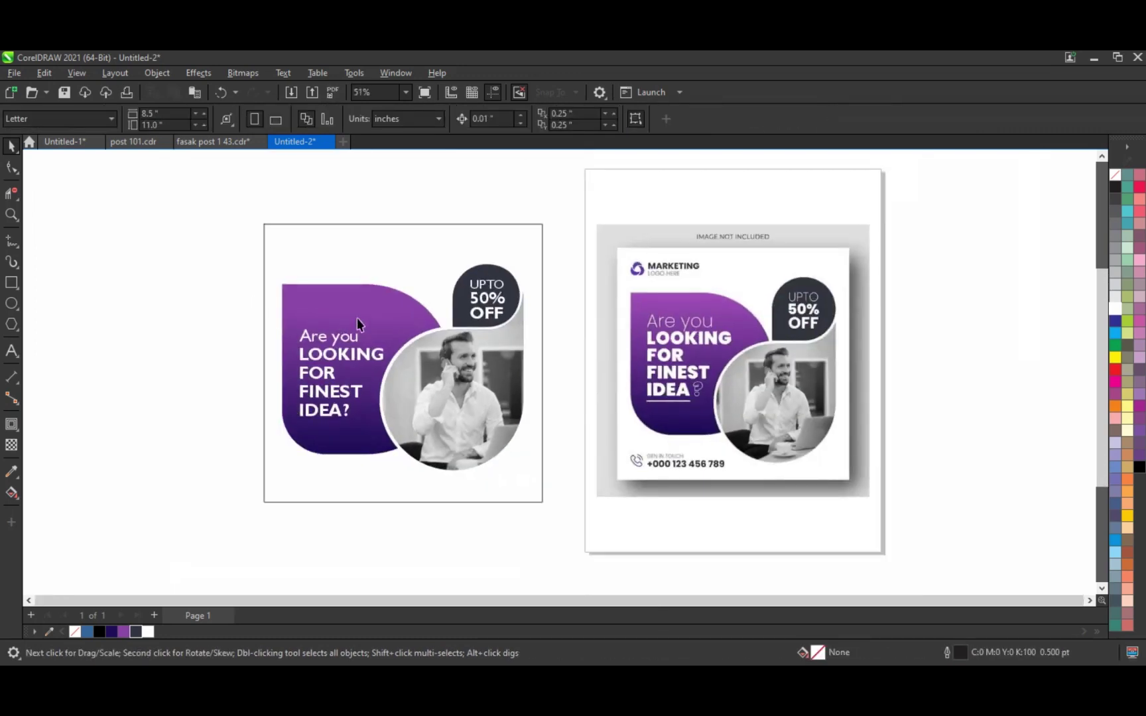
scroll(419, 347, "down", 1)
scroll(419, 348, "up", 2)
scroll(419, 348, "down", 1)
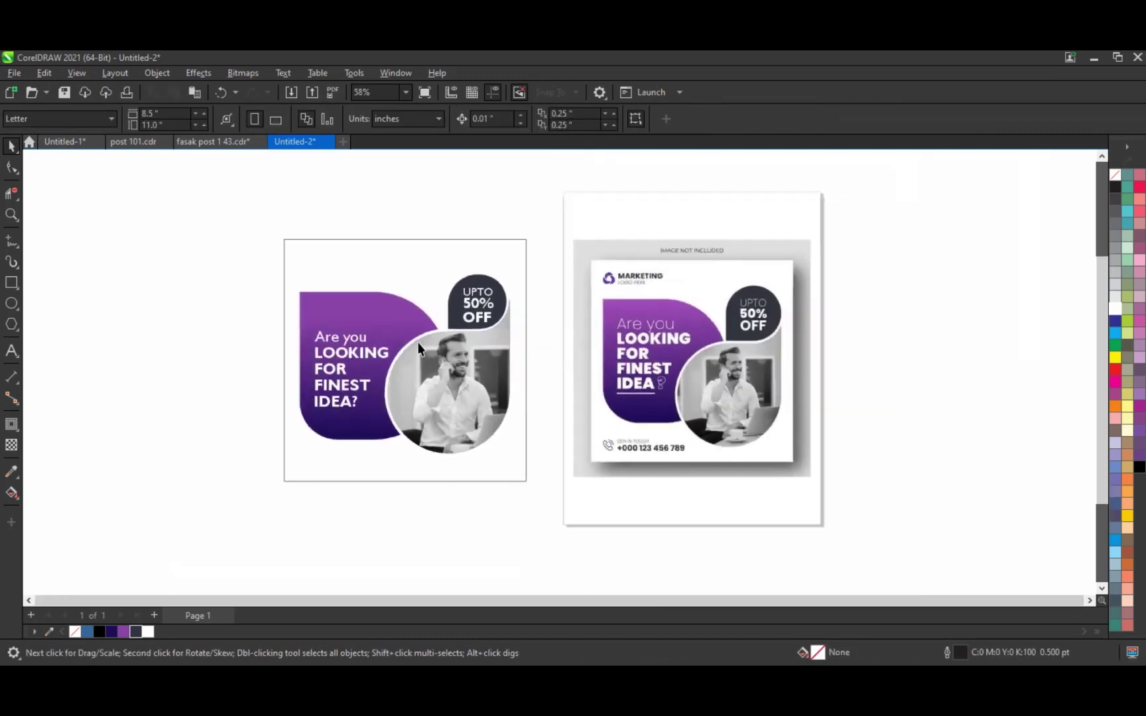
scroll(419, 348, "up", 1)
scroll(418, 348, "down", 2)
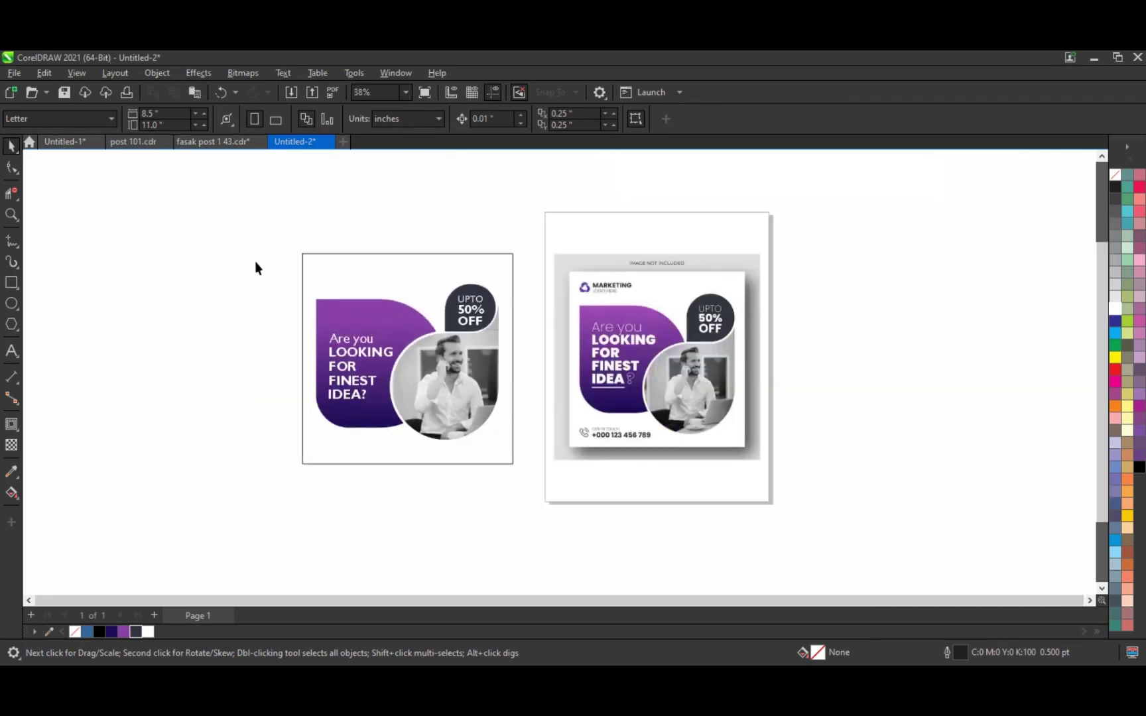
left_click_drag(267, 258, 511, 511)
Step: Place a duplicate of the whole post beside the original
left_click(326, 262)
left_click_drag(326, 262, 139, 282)
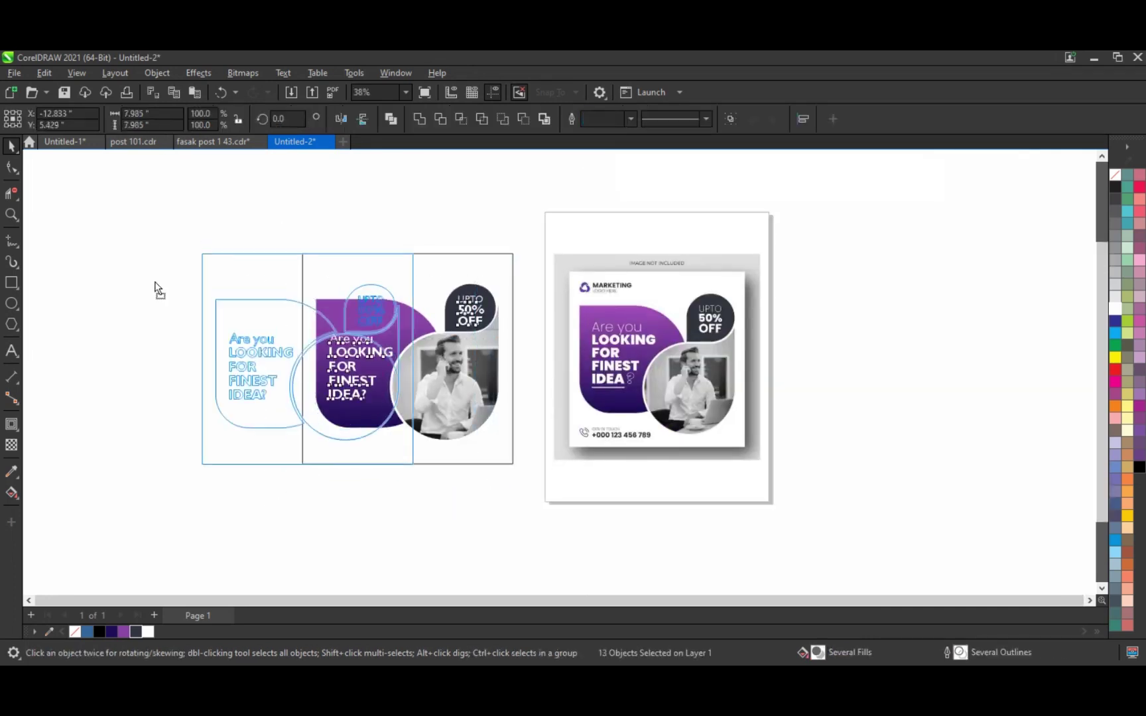
key("shift+F2")
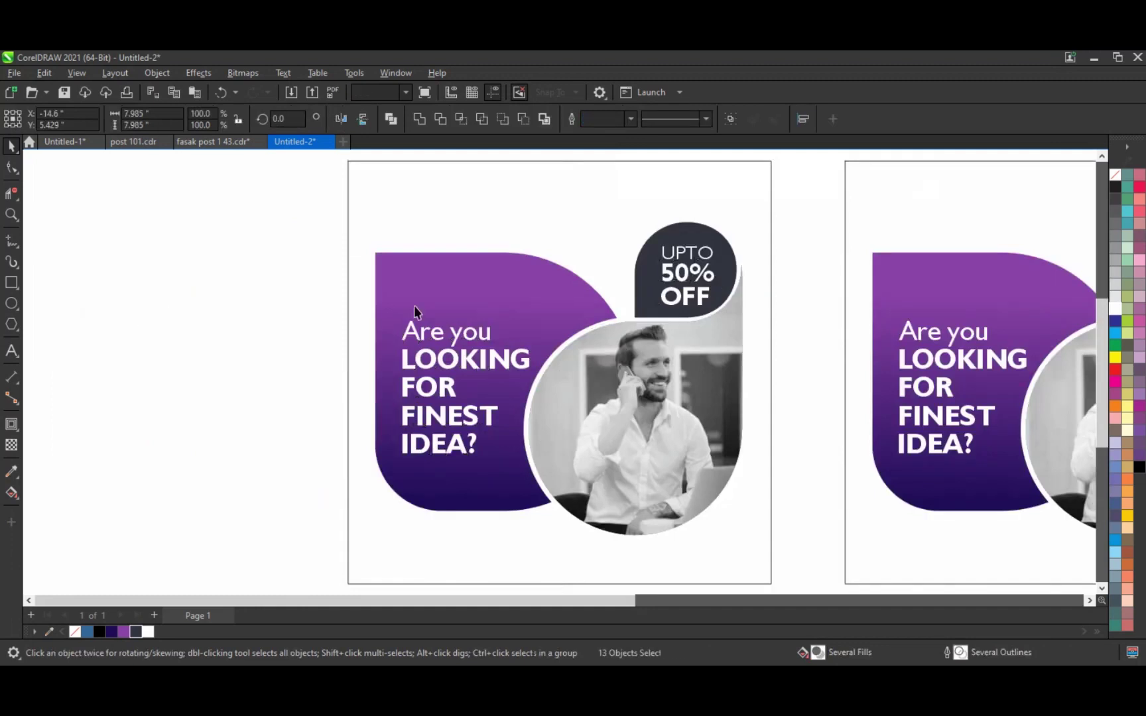
Step: Recolour the copy's blob gradient from red at top to black at bottom
left_click(440, 296)
key("g")
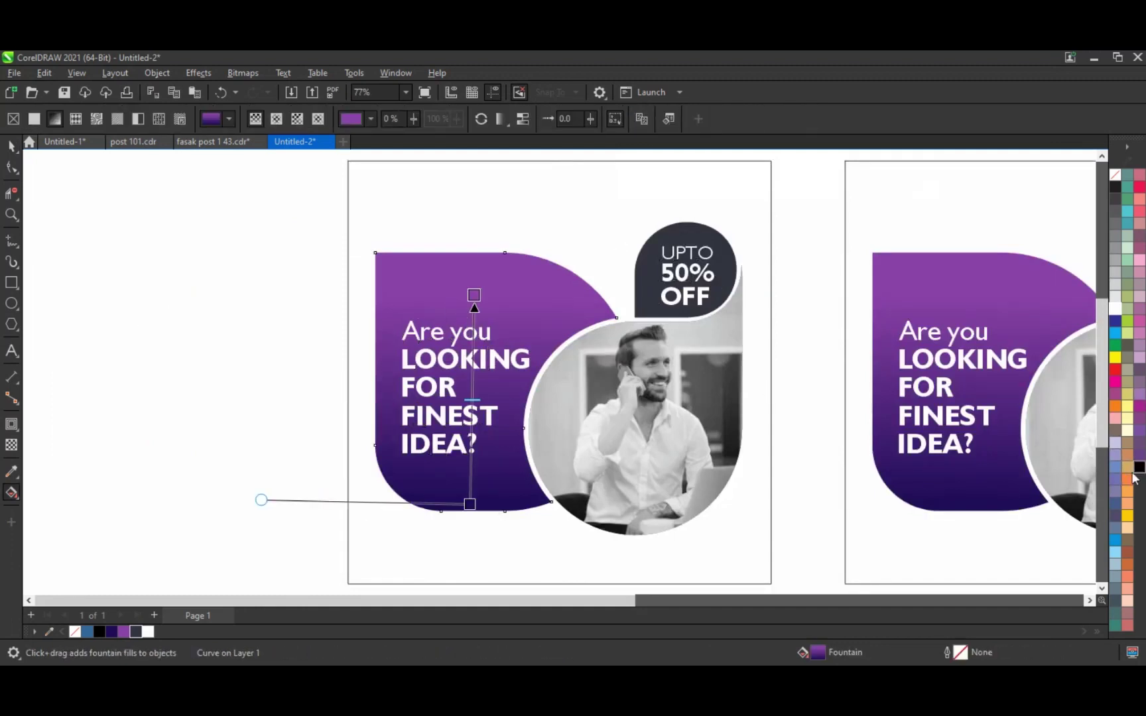
left_click_drag(1134, 476, 472, 505)
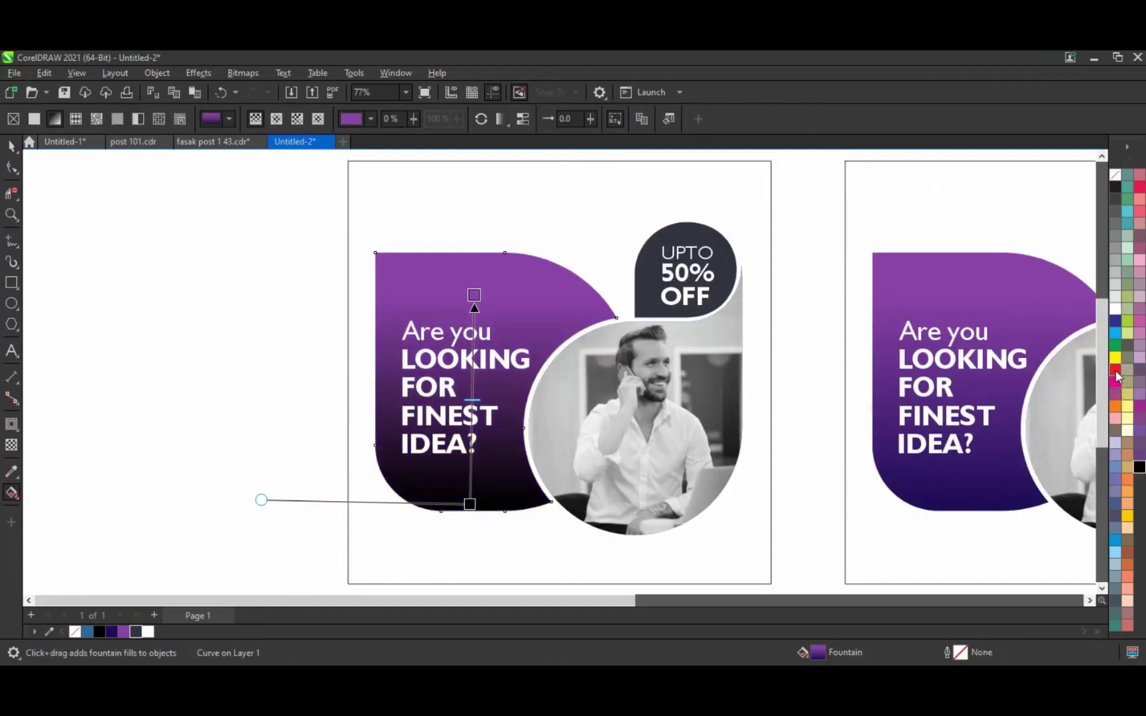
left_click_drag(489, 284, 473, 294)
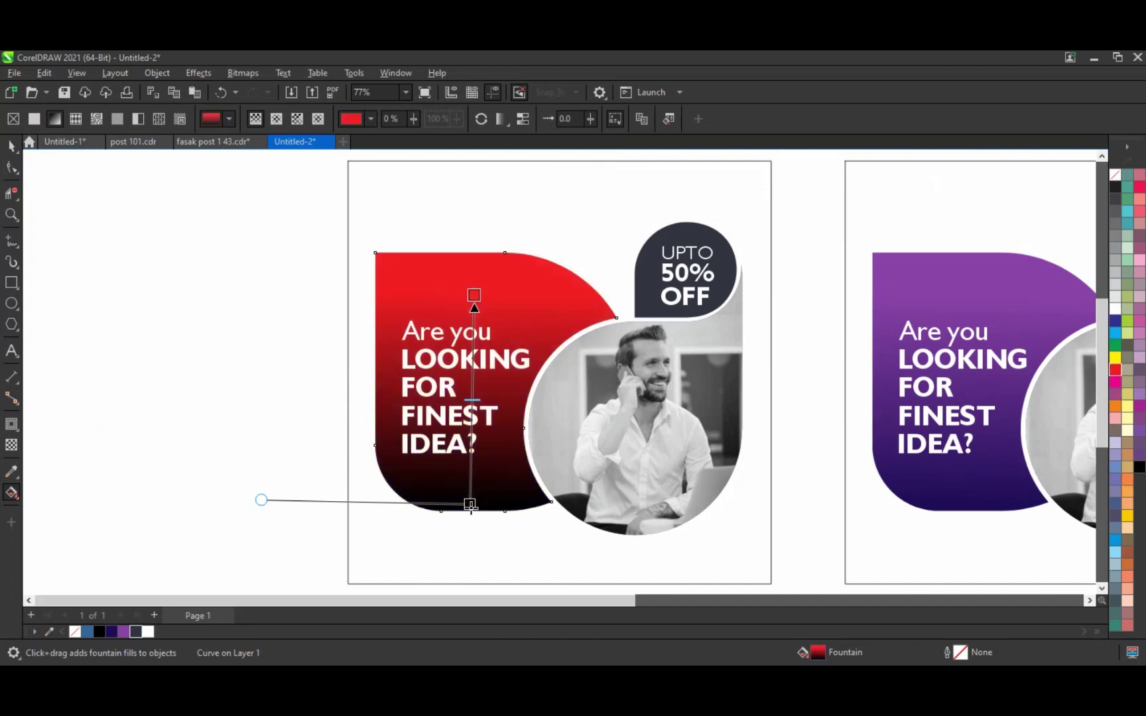
left_click_drag(469, 504, 470, 548)
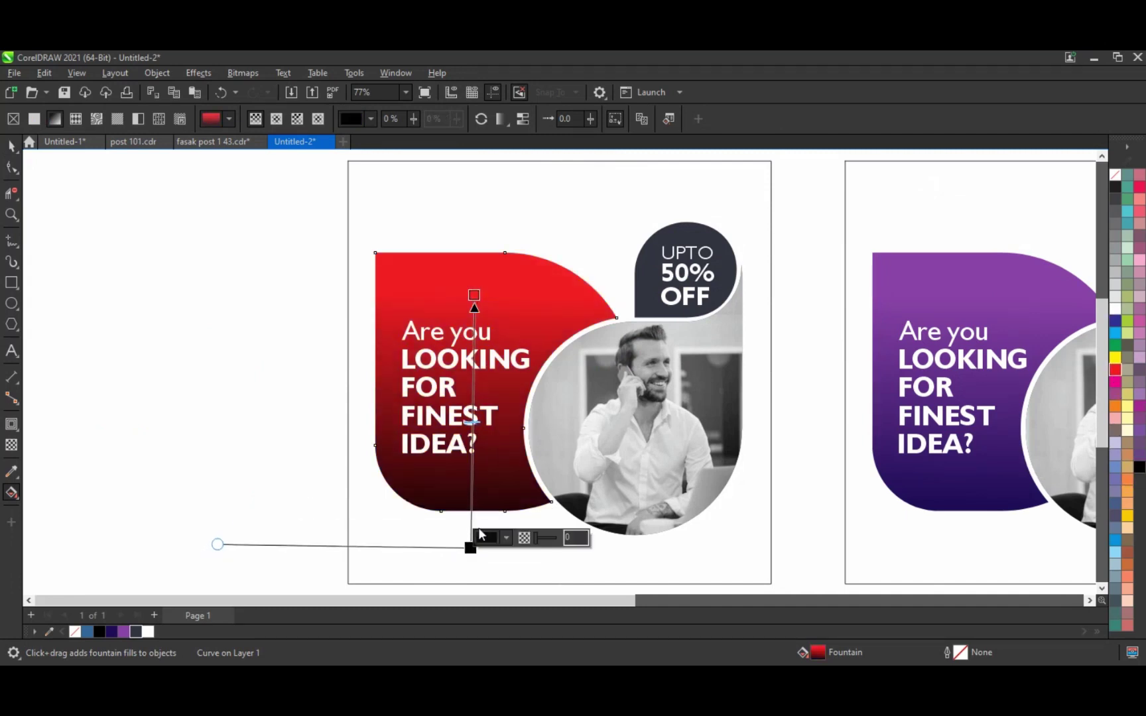
left_click(11, 145)
key("Escape")
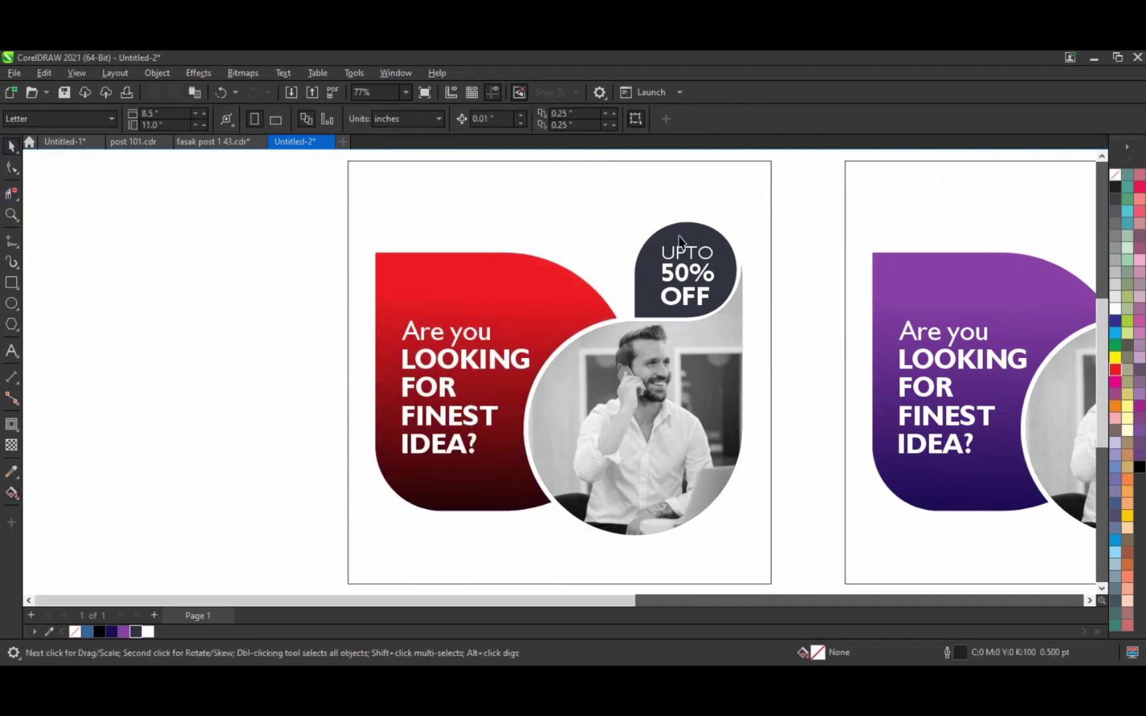
Step: Select both posts and zoom to fit them
left_click(679, 242)
scroll(400, 398, "down", 1)
scroll(401, 398, "down", 1)
mouse_move(329, 251)
left_mouse_down()
mouse_move(594, 517)
mouse_move(1076, 514)
left_mouse_up()
key("shift+F2")
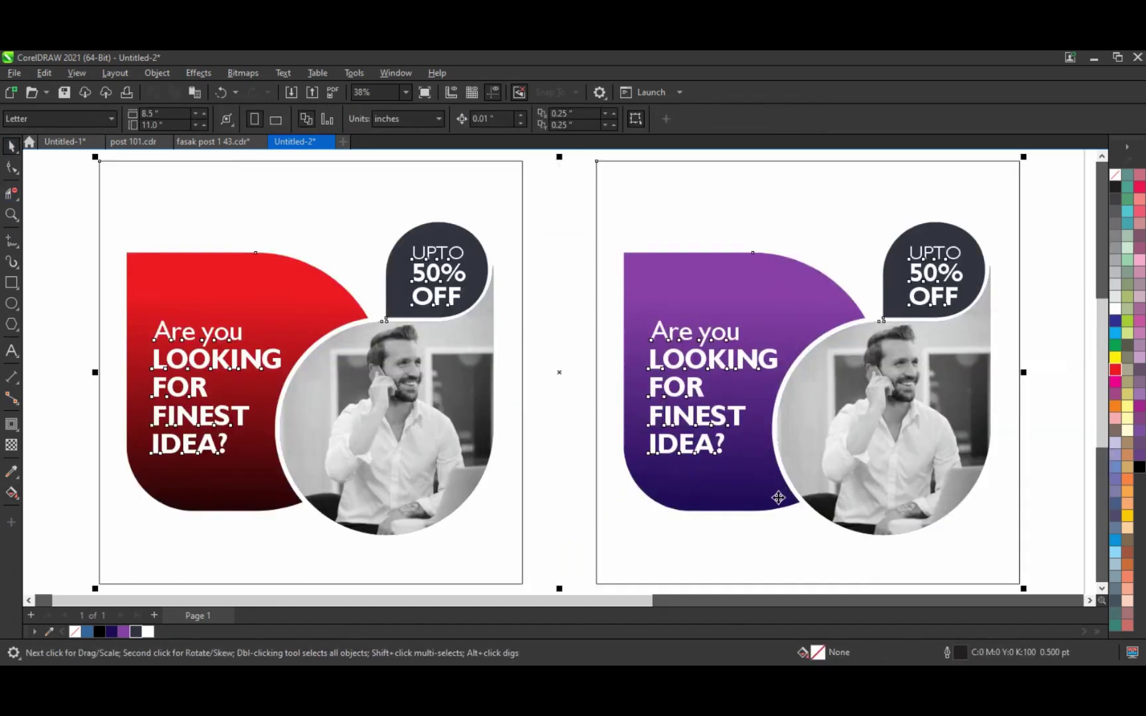